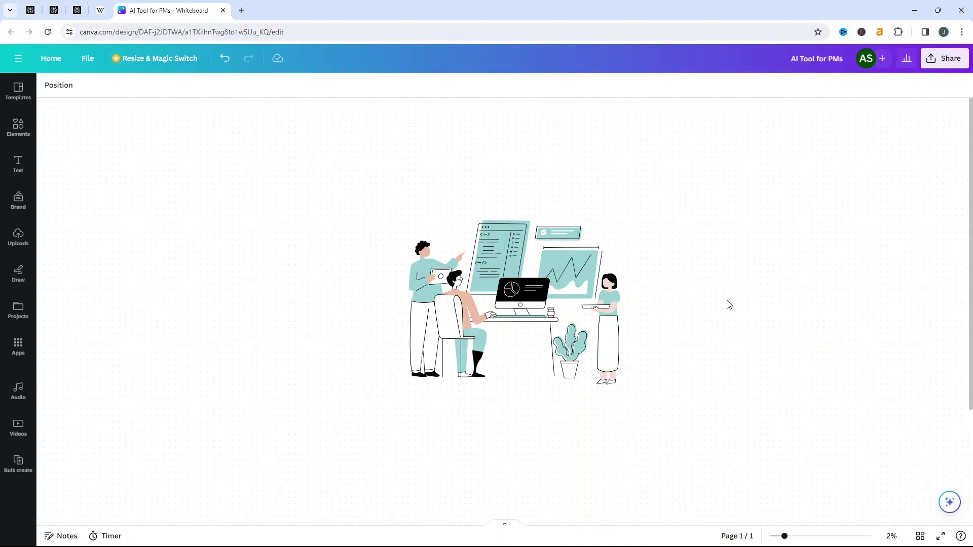
- Scroll the 'AI Tool for PMs' whiteboard until the Perplexity logo below the team illustration is centred
scroll(729, 305, "down", 5)
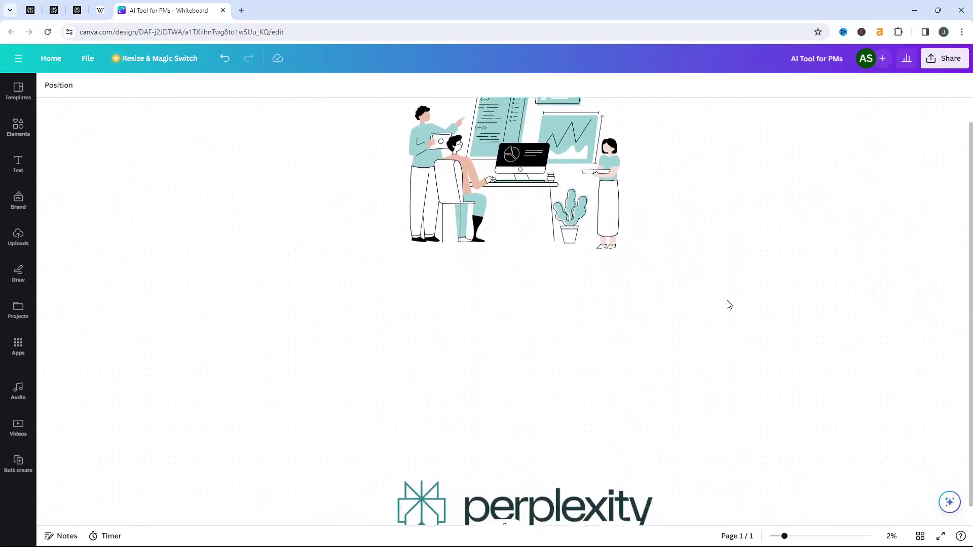
scroll(729, 305, "down", 1)
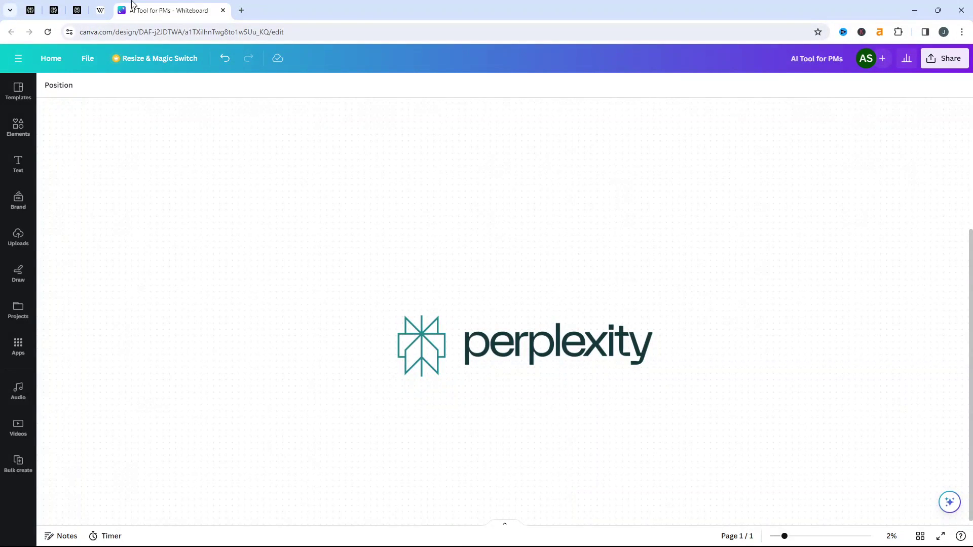
- Open the Perplexity.ai Wikipedia article and highlight the sentence on how it generates answers
left_click(106, 7)
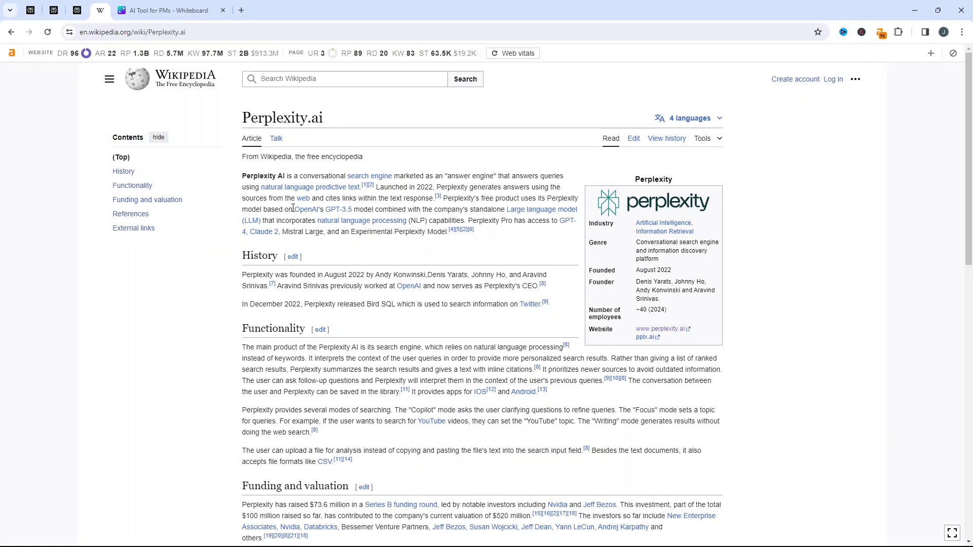
mouse_move(340, 214)
left_click_drag(439, 187, 426, 197)
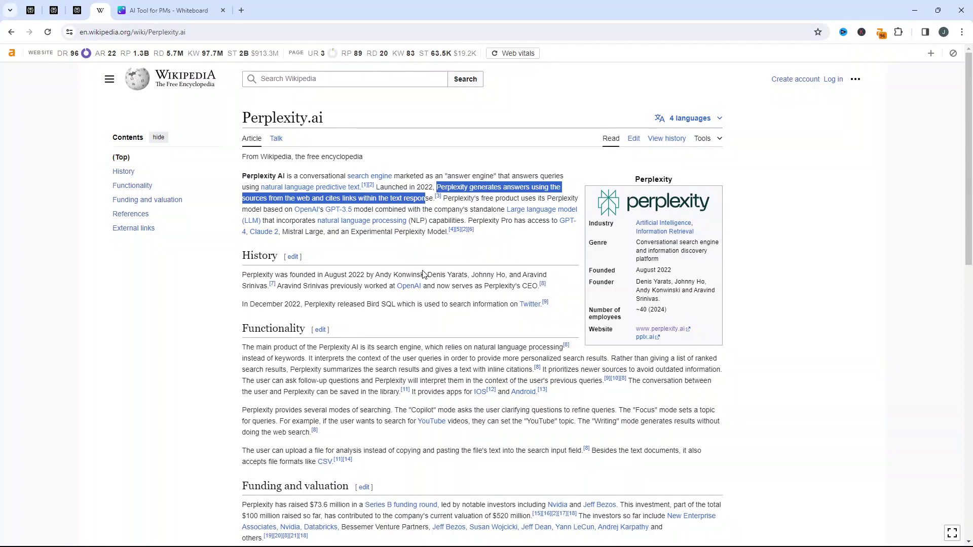
left_click(403, 315)
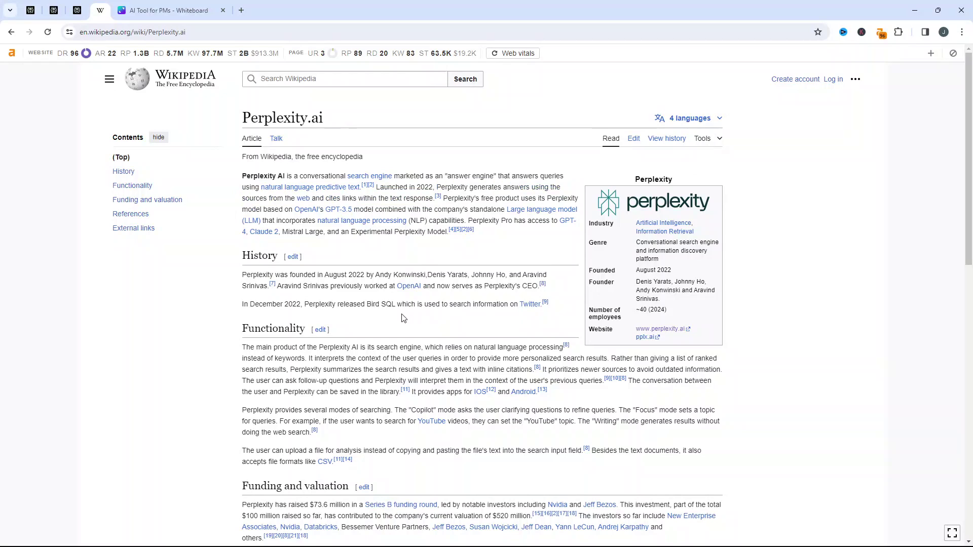
- Highlight the OpenAI mention in the History section, then scroll down and back to the top
left_click_drag(374, 287, 423, 287)
left_click(434, 305)
scroll(971, 173, "down", 5)
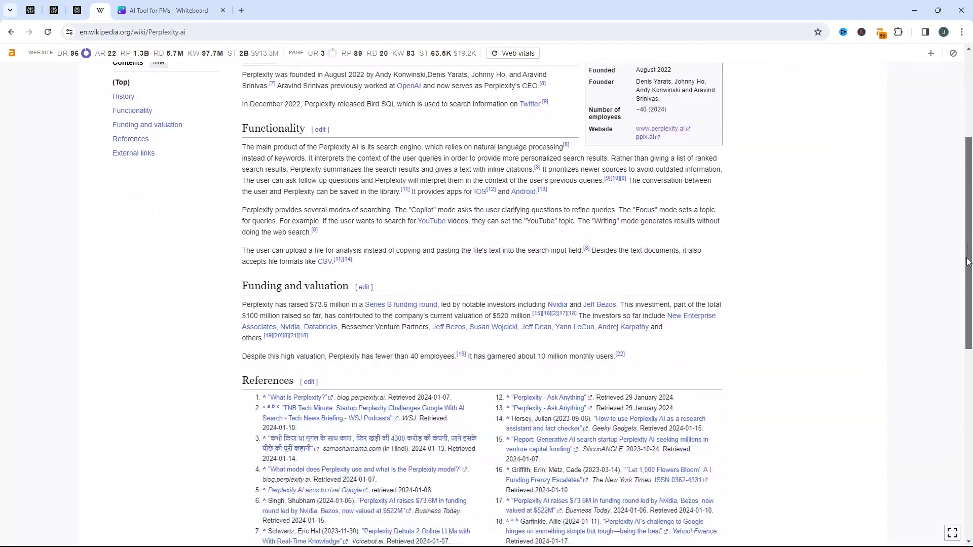
scroll(972, 173, "up", 5)
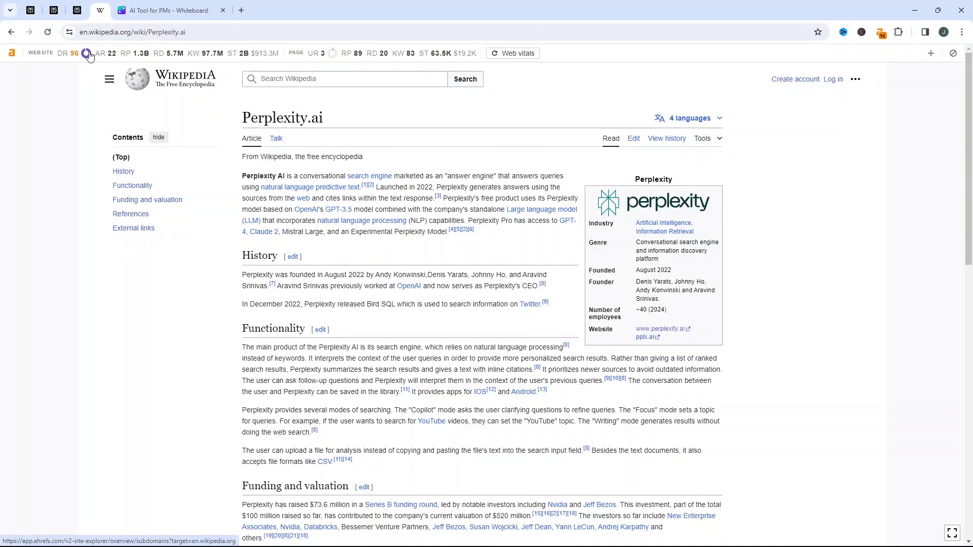
- Return to the Perplexity home page, viewing Discover in a new tab and closing it again
left_click(31, 10)
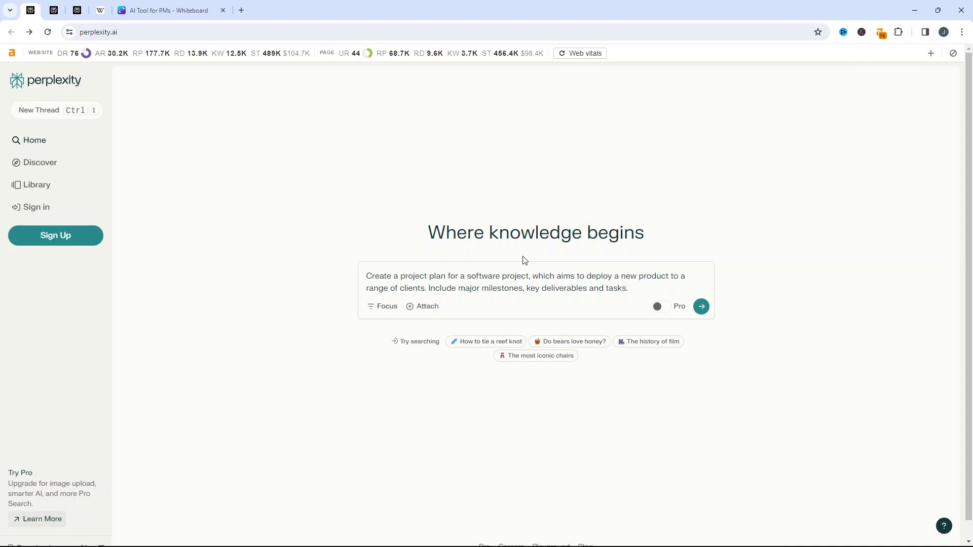
right_click(50, 168)
left_click(63, 175)
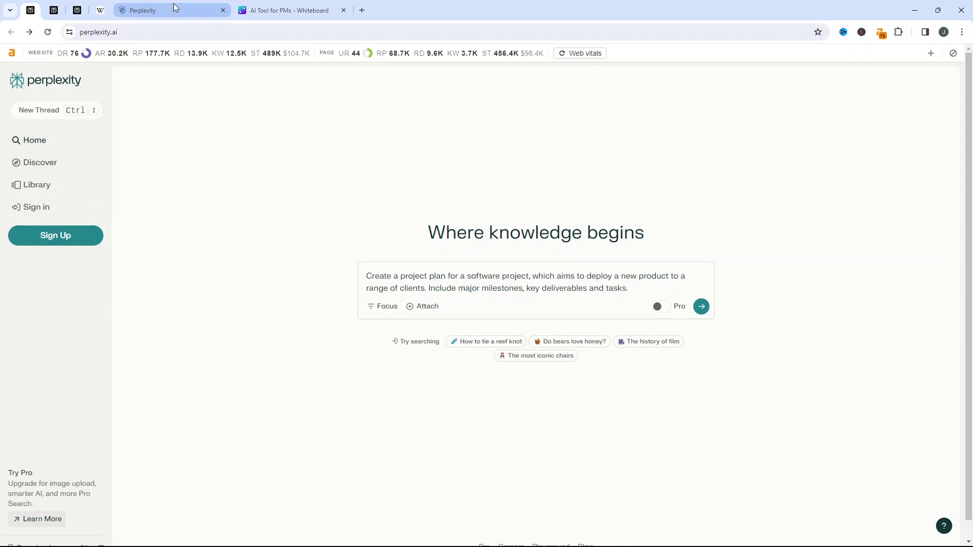
left_click(117, 6)
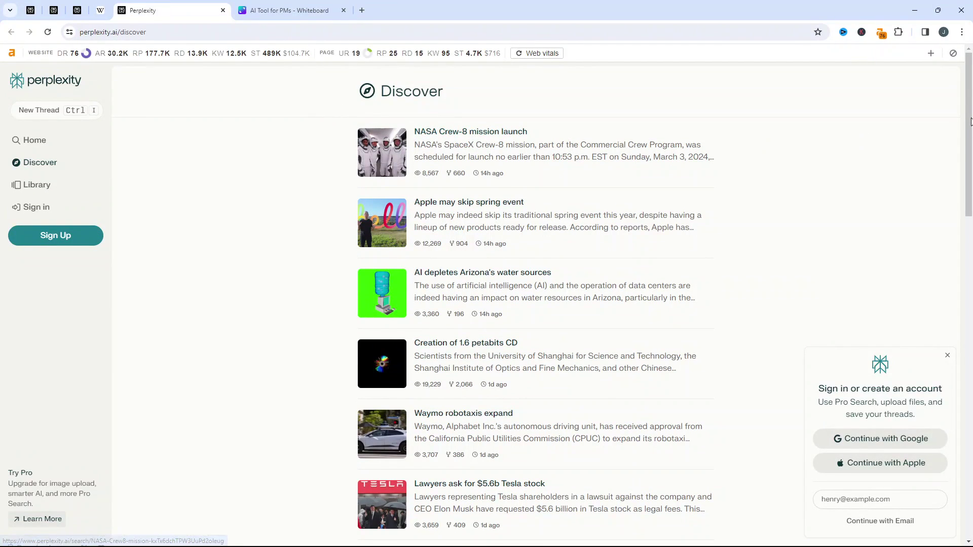
left_click_drag(969, 121, 828, 154)
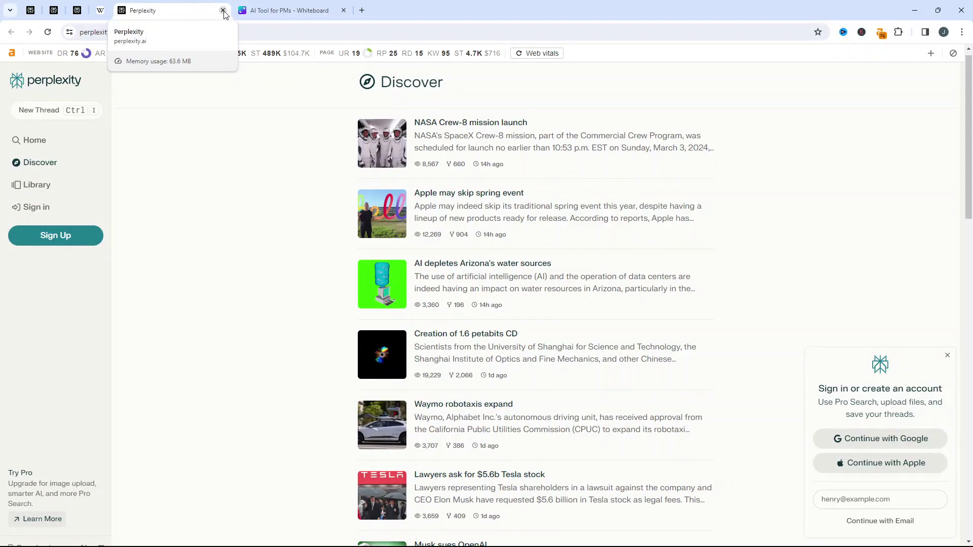
left_click(223, 10)
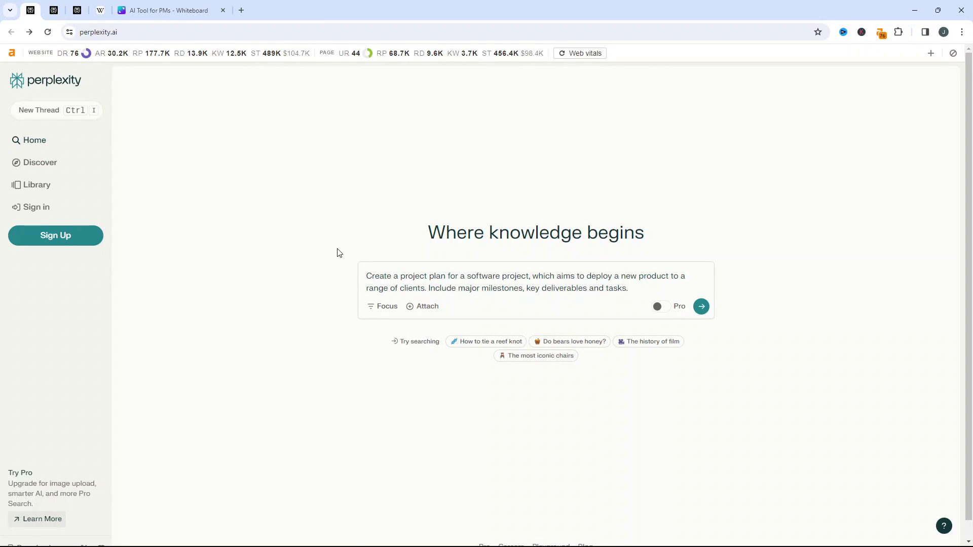
- Submit the prompt requesting a software project plan with milestones, deliverables and tasks
triple_click(430, 278)
left_click(811, 249)
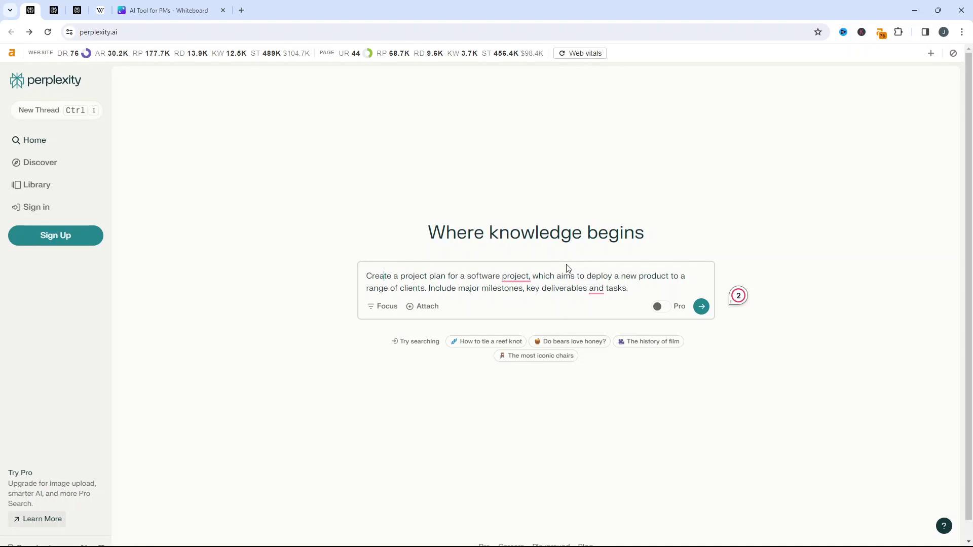
left_click(702, 307)
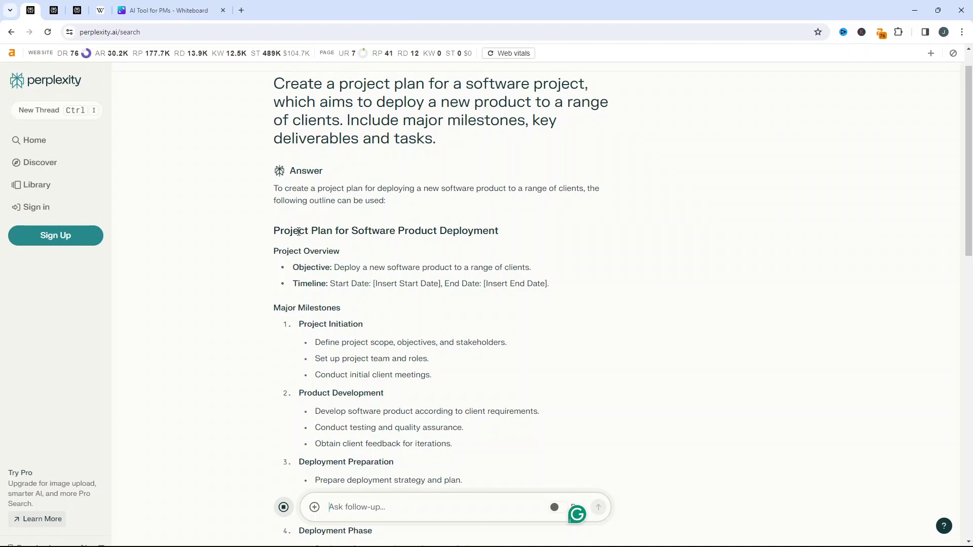
- Read the plan's overview, highlighting the Objective, Timeline dates and Project Initiation tasks
double_click(280, 251)
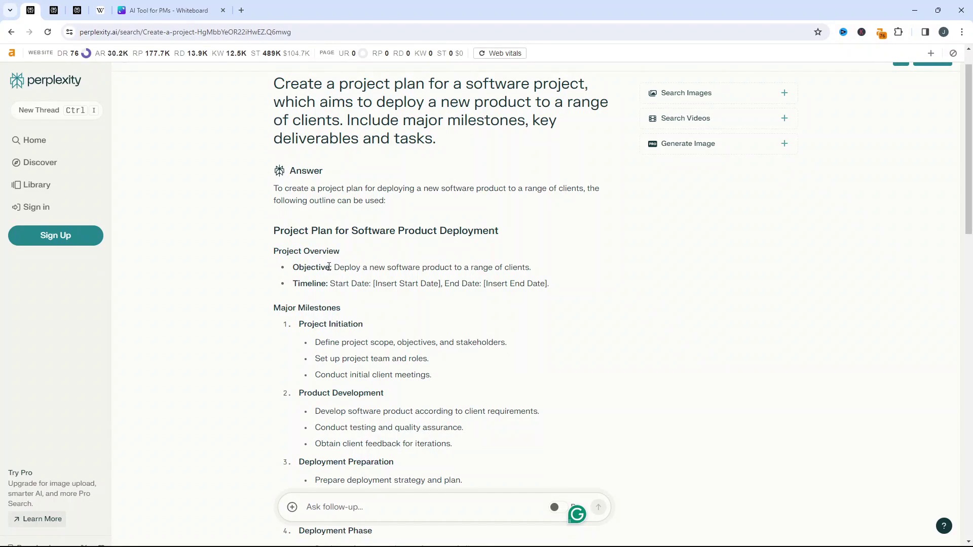
left_click_drag(328, 267, 530, 268)
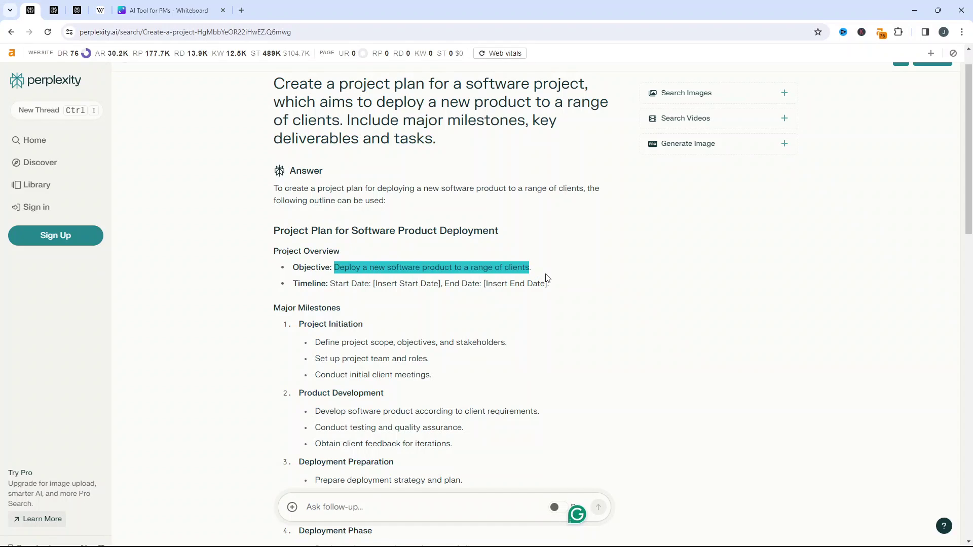
left_click(435, 284)
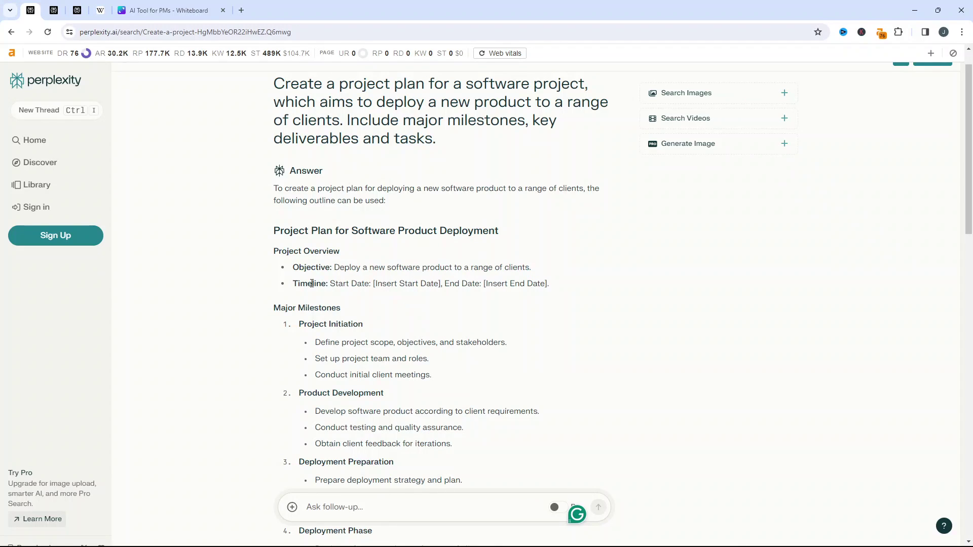
left_click_drag(330, 283, 561, 290)
scroll(557, 289, "down", 2)
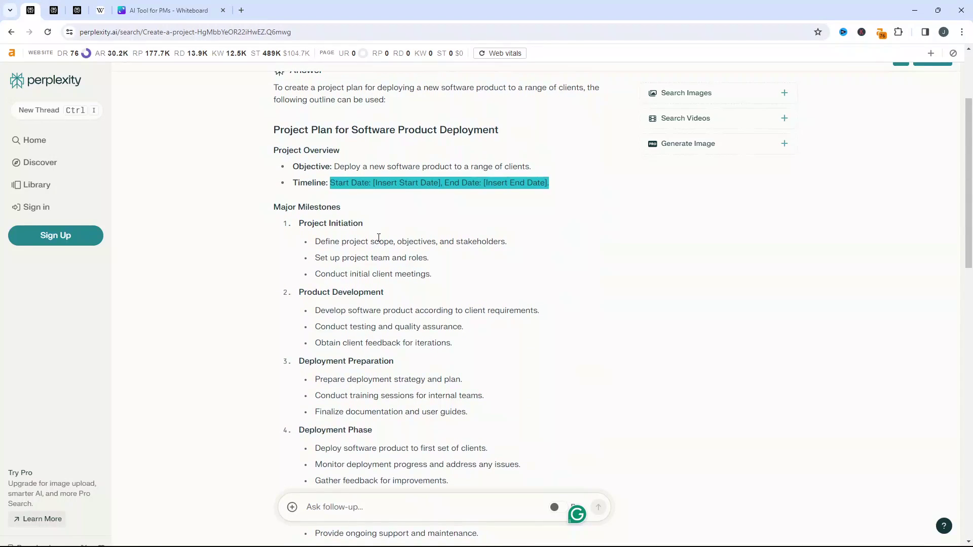
left_click(326, 227)
left_click_drag(302, 224, 432, 271)
left_click(417, 257)
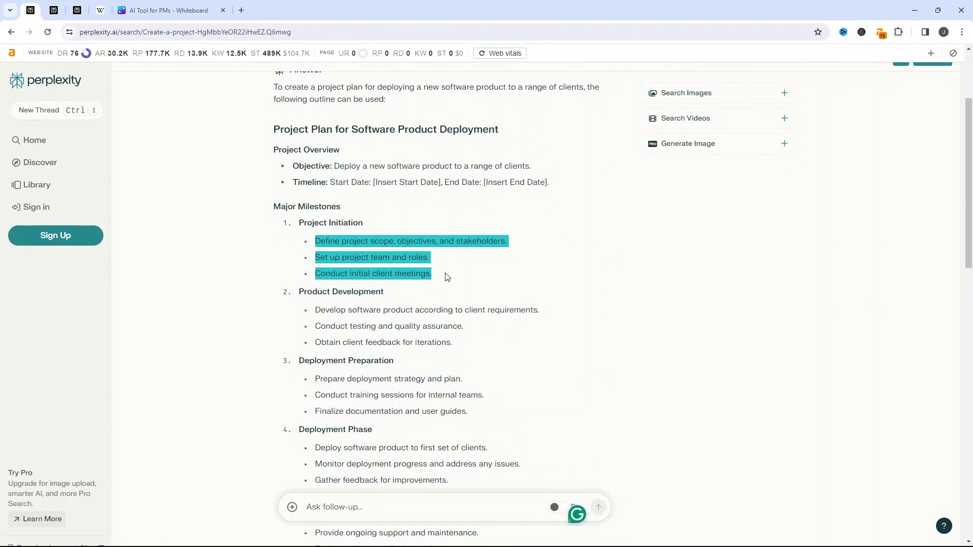
- Review the Product Development milestone and tasks, then continue to the summary and related questions
scroll(444, 270, "down", 1)
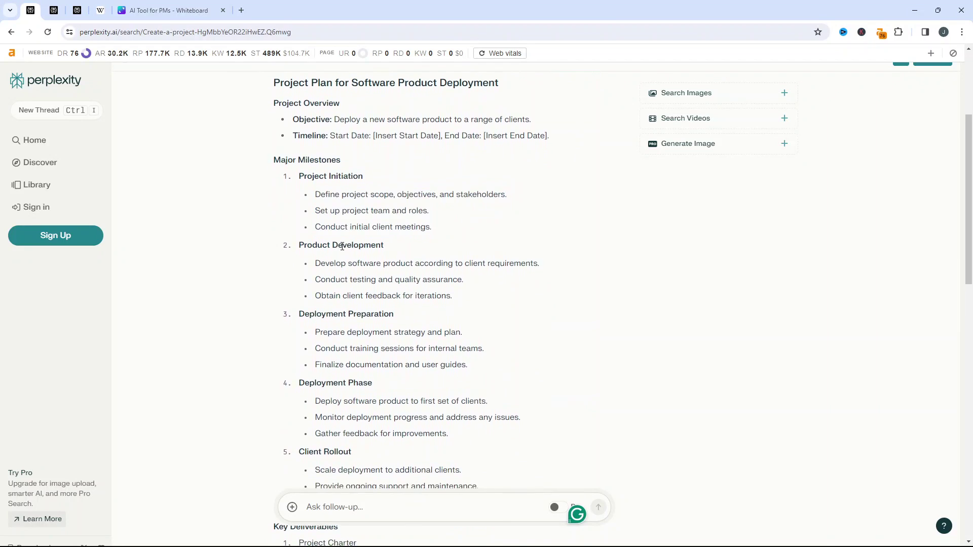
triple_click(358, 241)
left_click(355, 274)
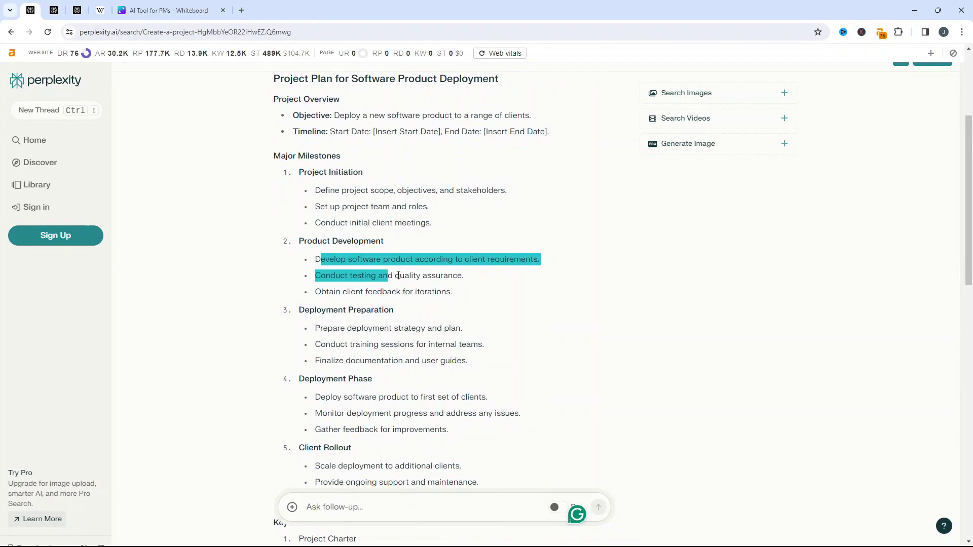
left_click_drag(398, 275, 450, 293)
scroll(449, 291, "down", 1)
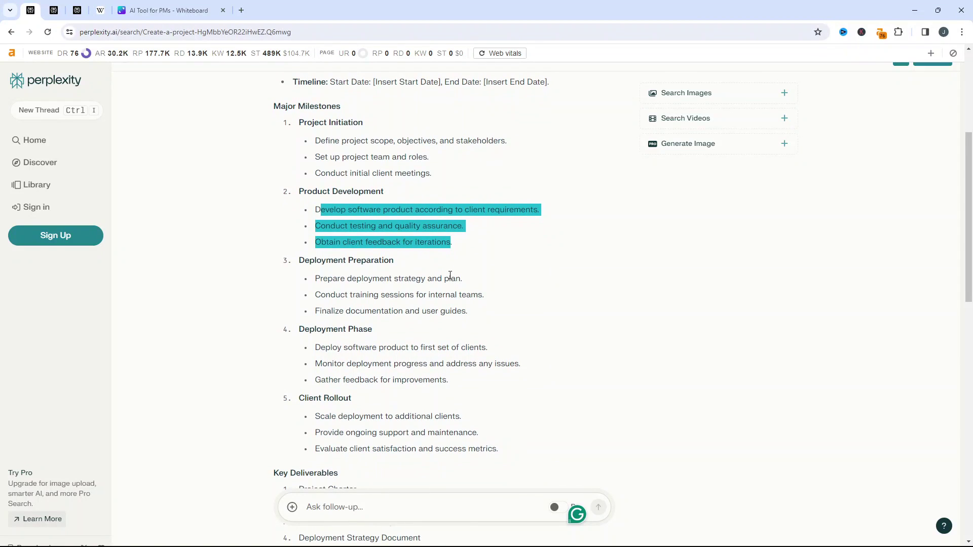
left_click(364, 261)
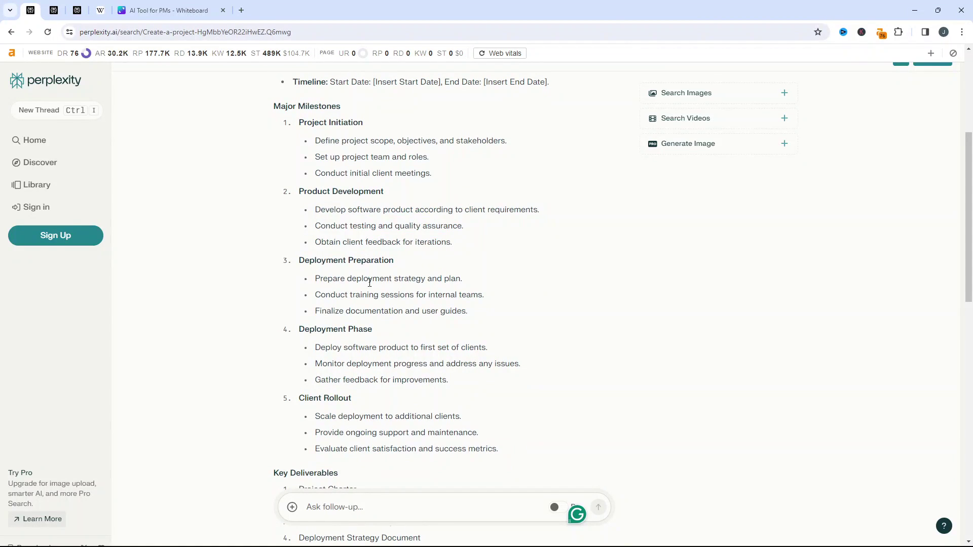
scroll(361, 330, "down", 1)
scroll(354, 336, "down", 2)
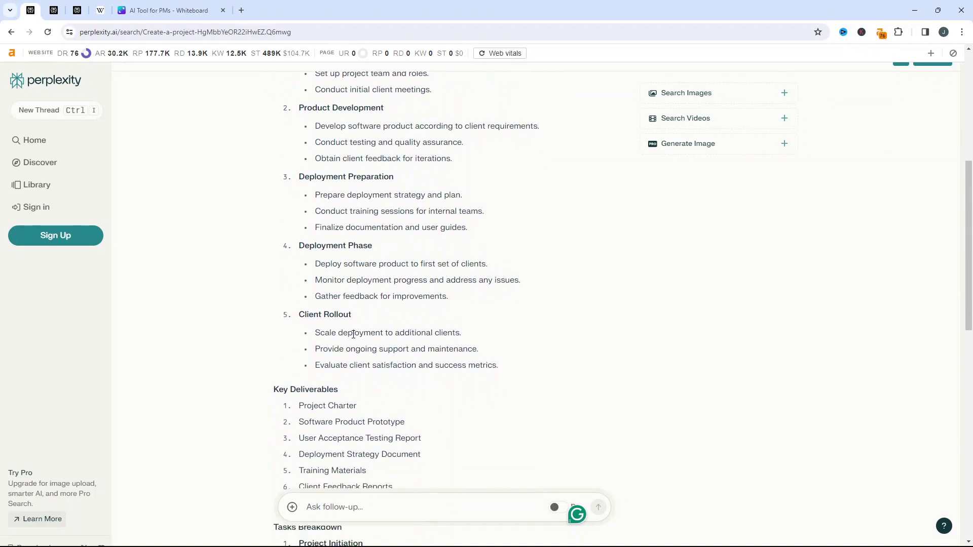
left_click_drag(301, 336, 438, 430)
scroll(436, 358, "down", 2)
scroll(439, 355, "down", 8)
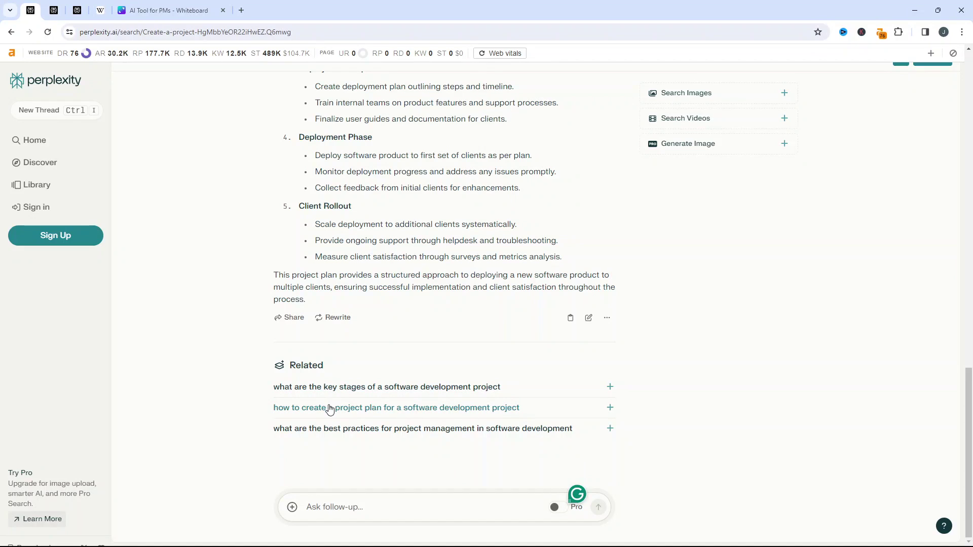
- Ask the related question on key stages of a software development project and skim the answer
left_click(610, 388)
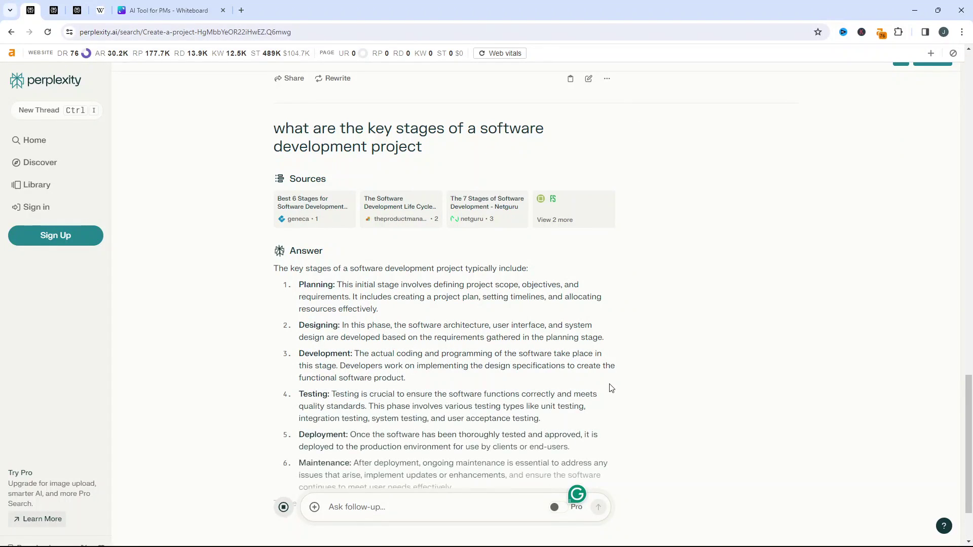
scroll(608, 365, "down", 3)
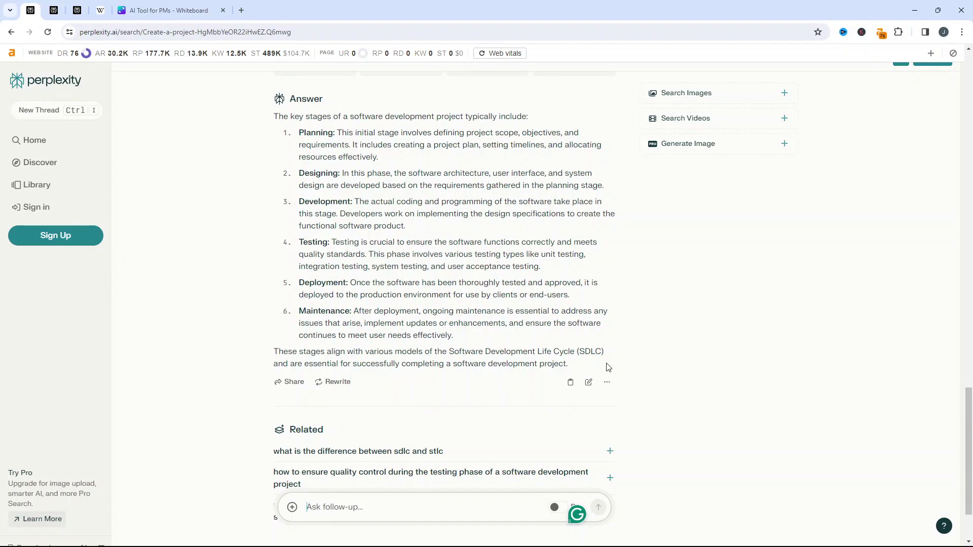
scroll(602, 361, "up", 3)
scroll(603, 361, "down", 3)
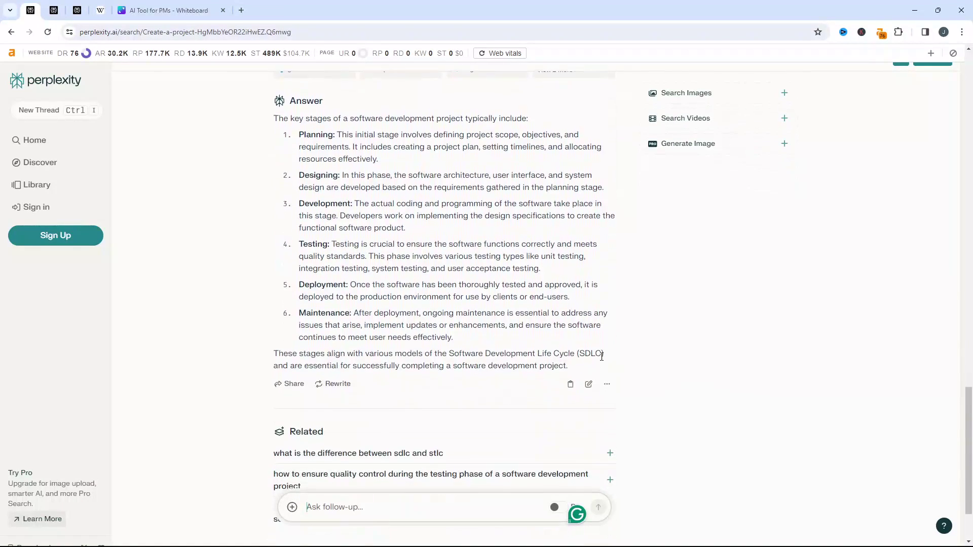
scroll(601, 356, "up", 20)
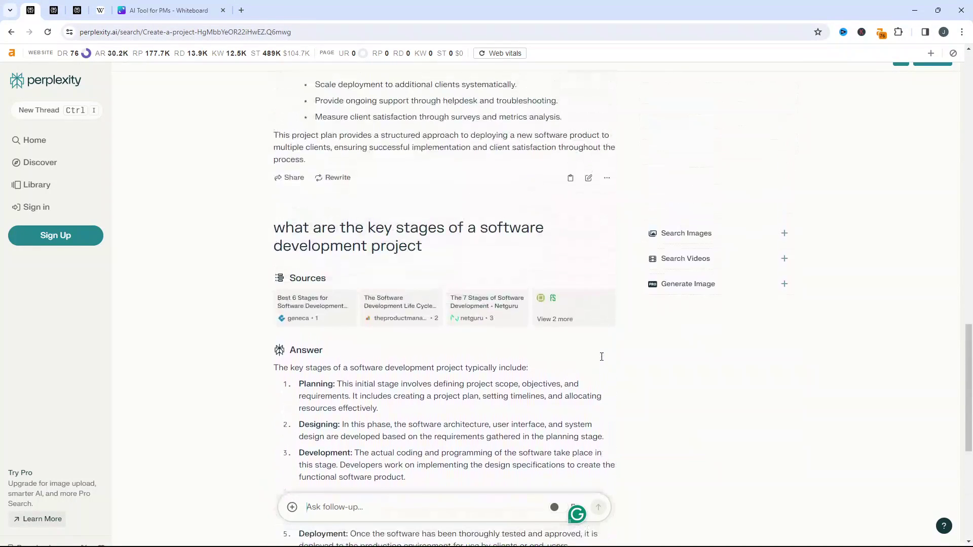
scroll(601, 357, "up", 2)
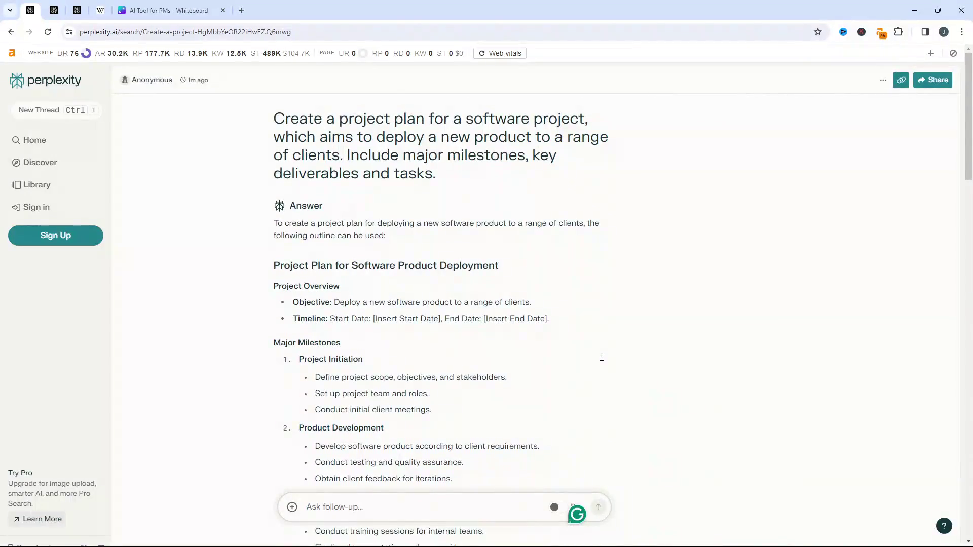
scroll(488, 299, "down", 20)
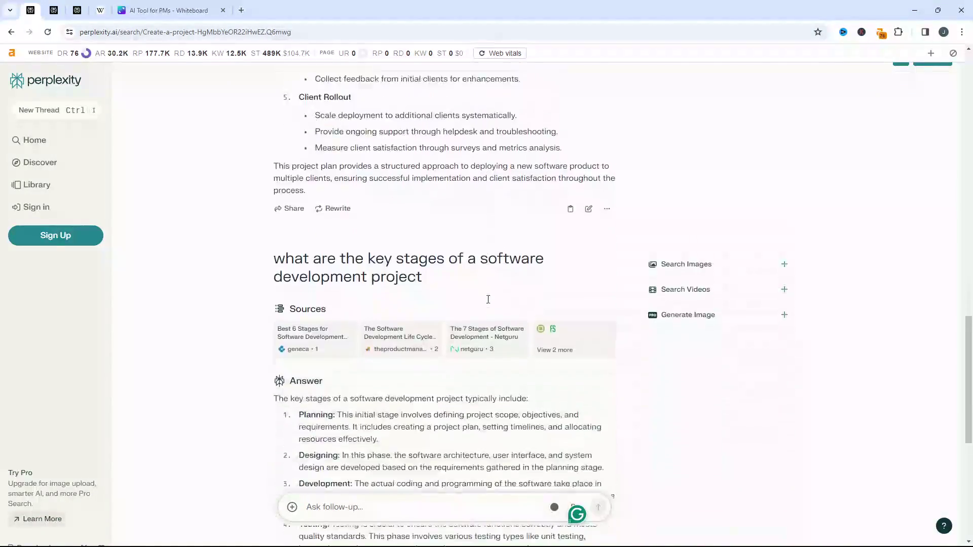
- Inspect the answer's sources, including the Netguru link, and select the key-stages question heading
double_click(321, 240)
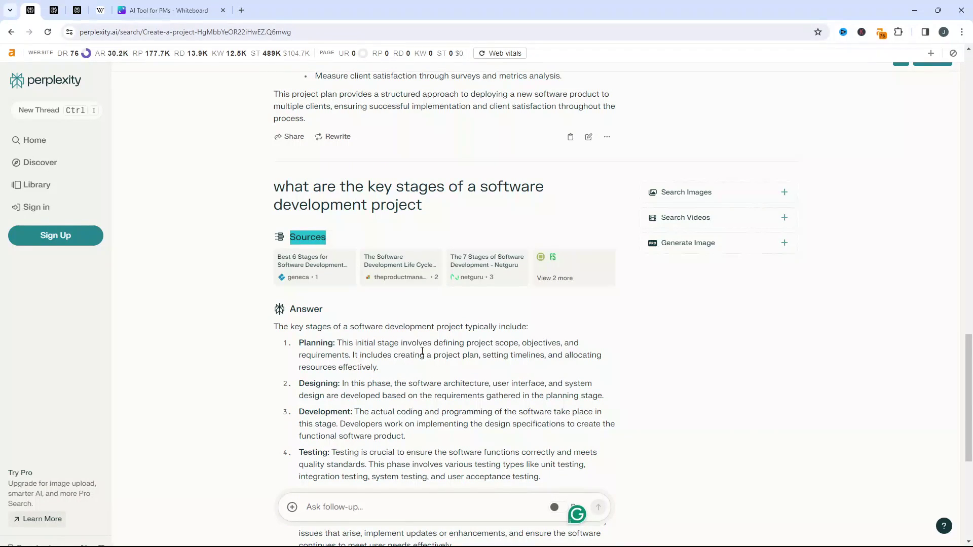
right_click(480, 270)
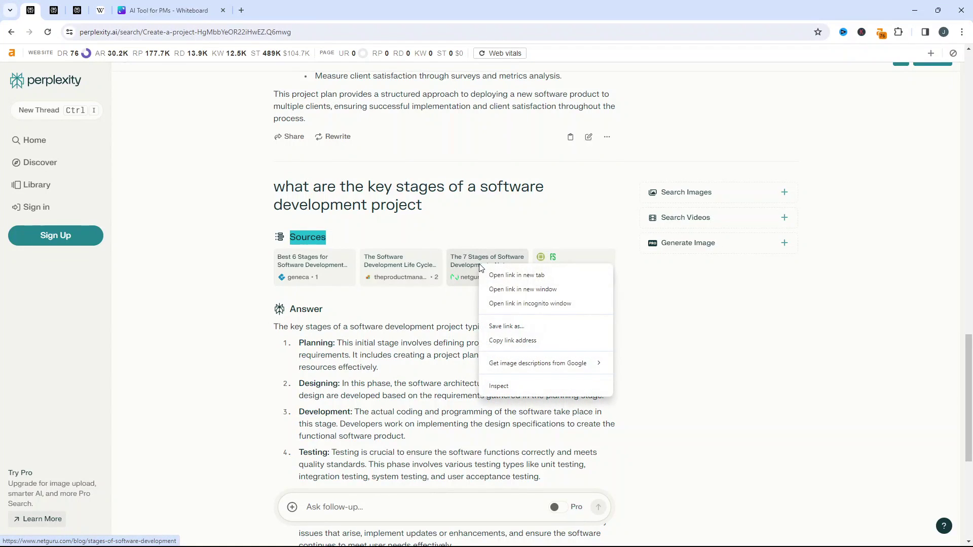
left_click(689, 322)
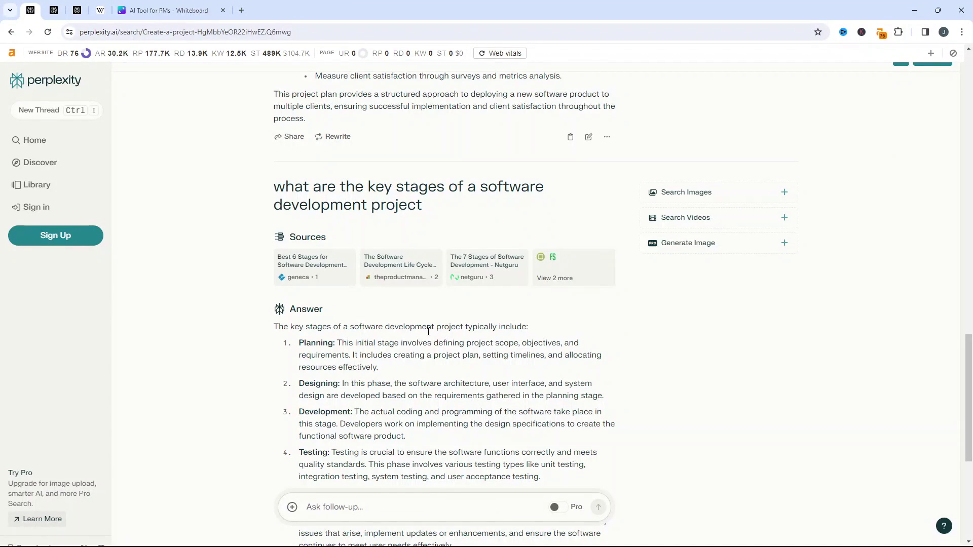
triple_click(353, 188)
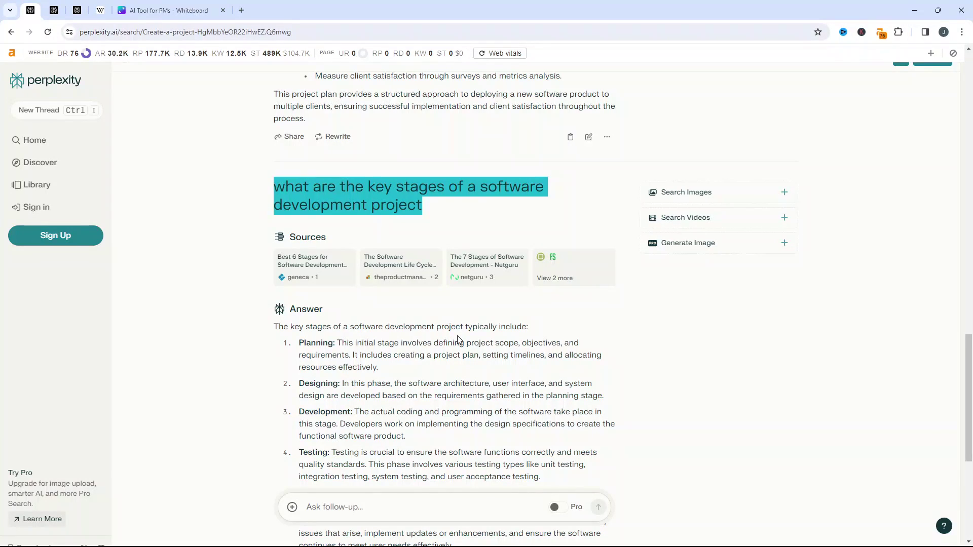
scroll(458, 338, "down", 5)
scroll(459, 339, "up", 12)
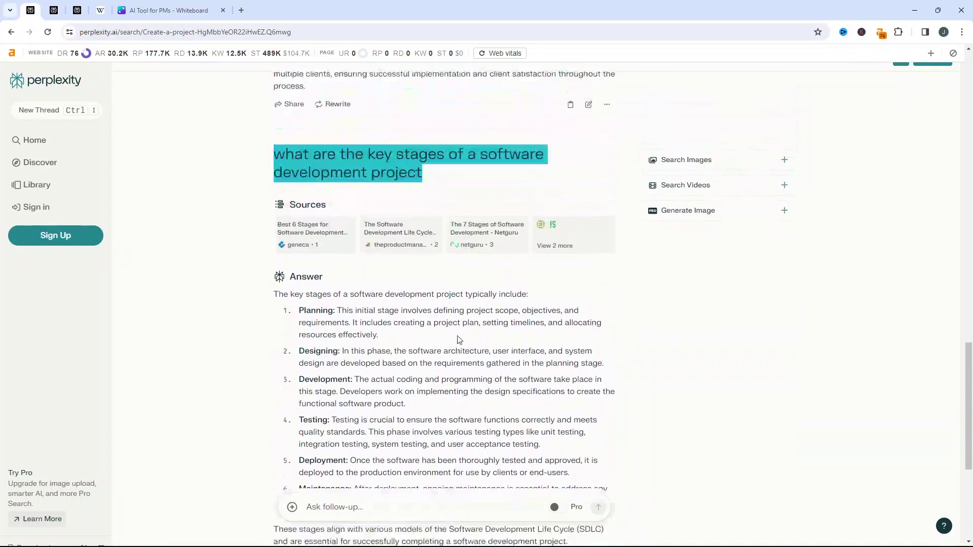
- Start editing the original project-plan query, then abandon the edit
scroll(459, 339, "up", 3)
scroll(459, 339, "down", 5)
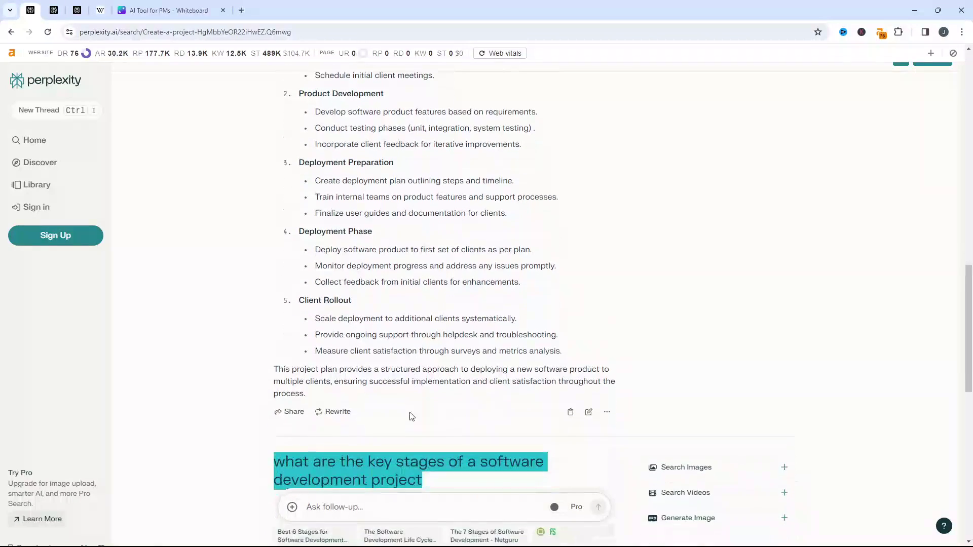
left_click(587, 390)
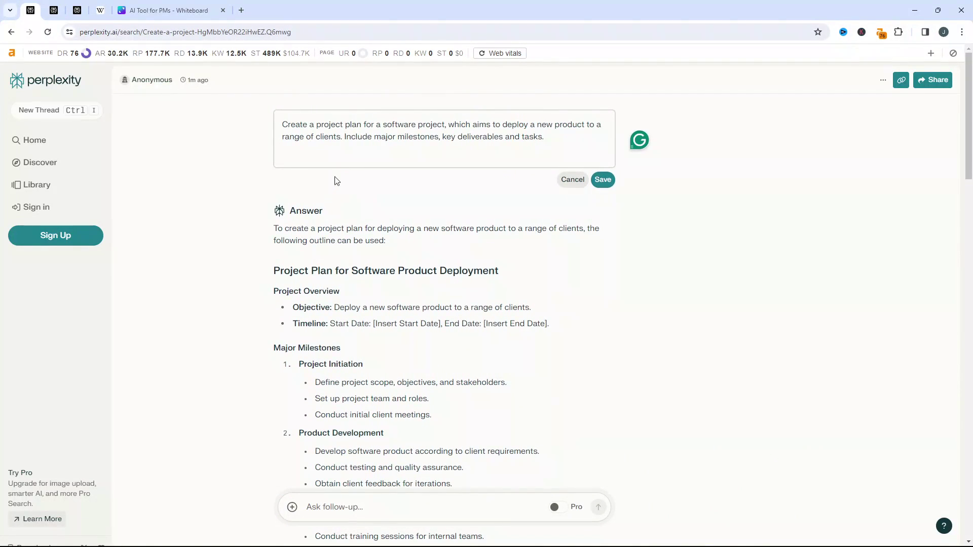
left_click(573, 180)
- Replace the key-stages question text with 'Please recreate the above as a table'
scroll(569, 197, "down", 14)
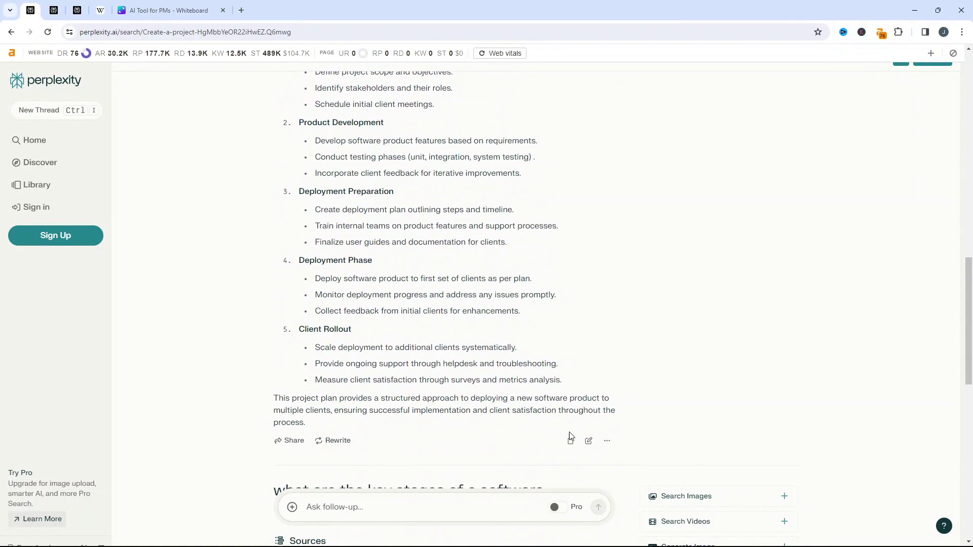
scroll(461, 447, "down", 10)
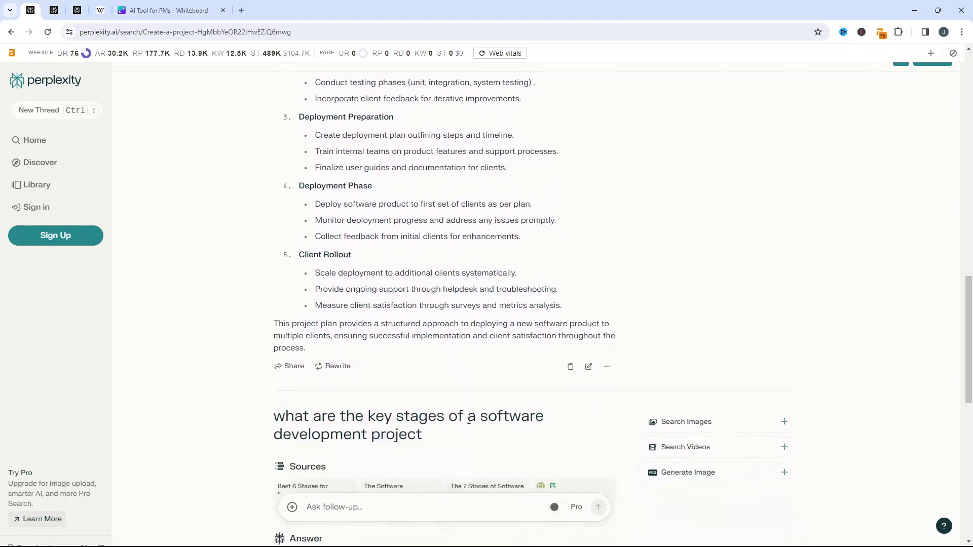
left_click(588, 293)
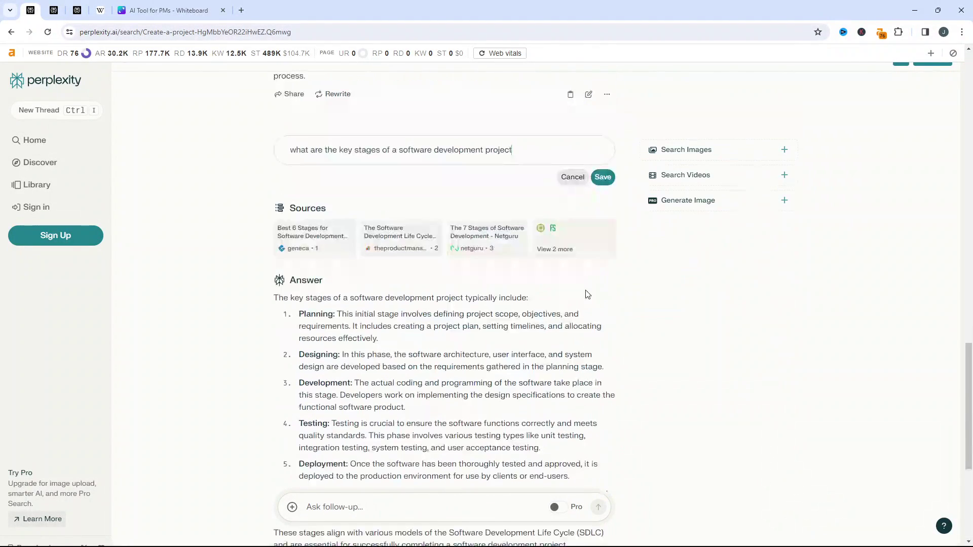
triple_click(362, 149)
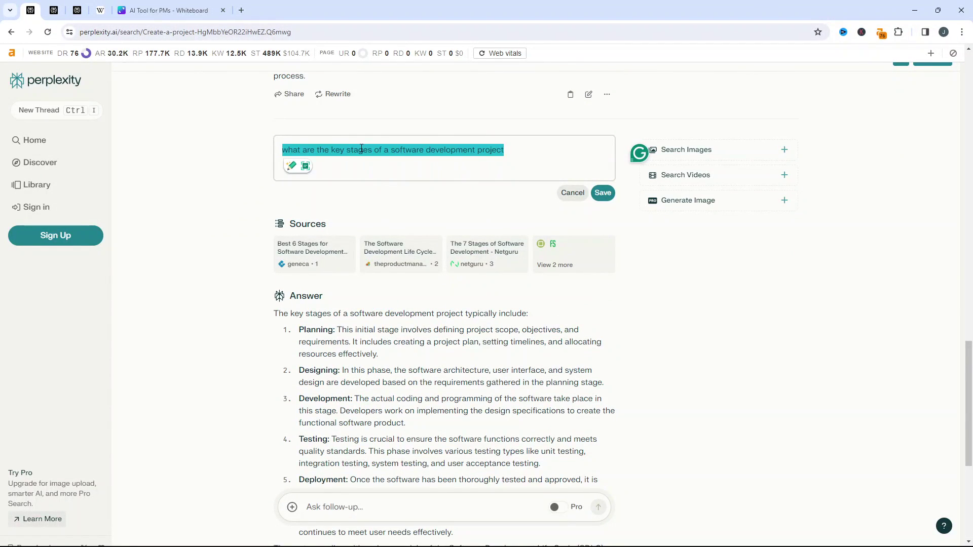
type("Plea")
type("se recre")
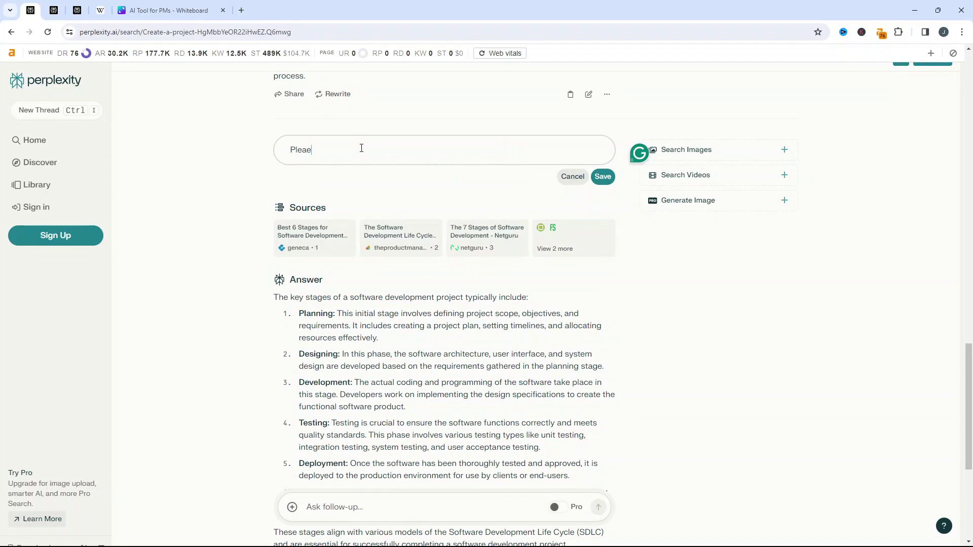
type("ate the above as a table")
- Submit the rewritten question and scroll through the software deployment project plan table
key("Return")
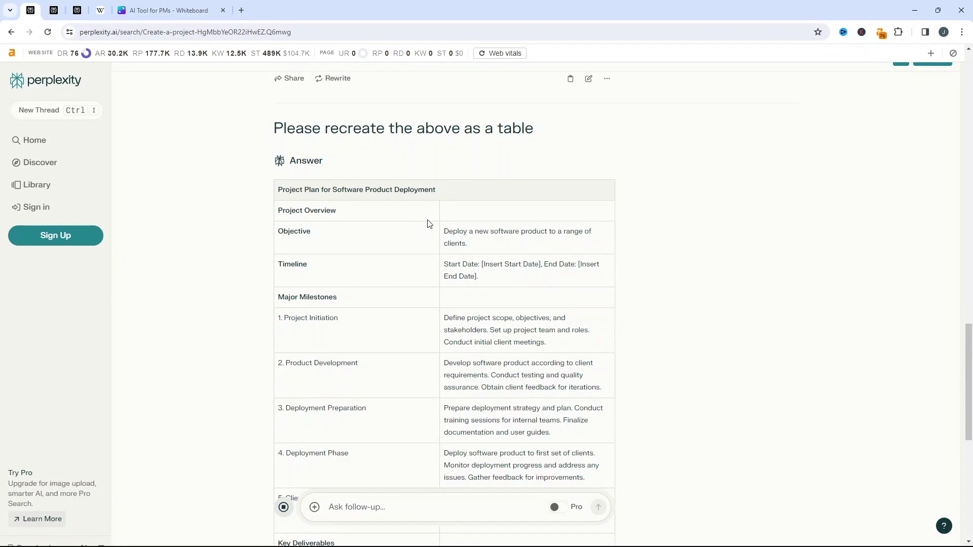
scroll(430, 219, "up", 2)
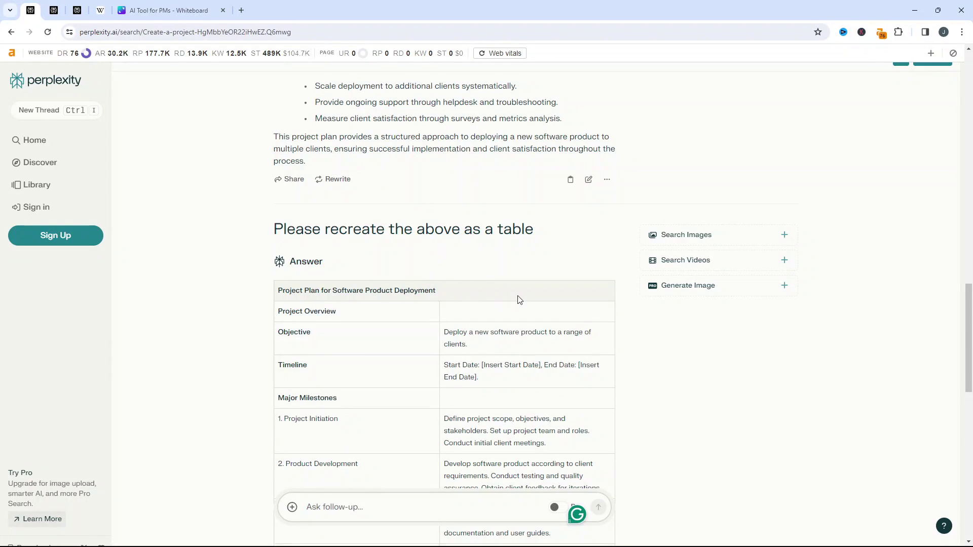
scroll(583, 307, "down", 12)
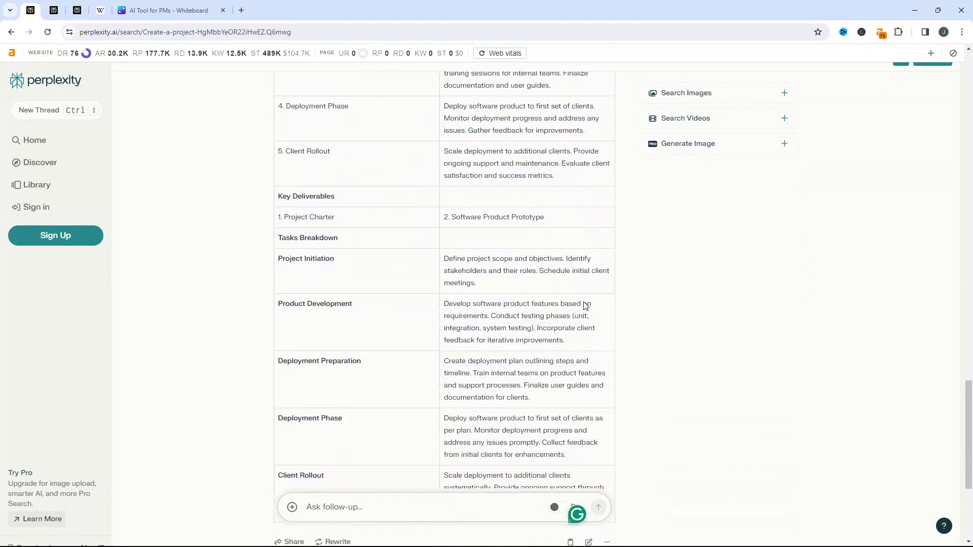
scroll(590, 306, "up", 10)
scroll(589, 306, "up", 15)
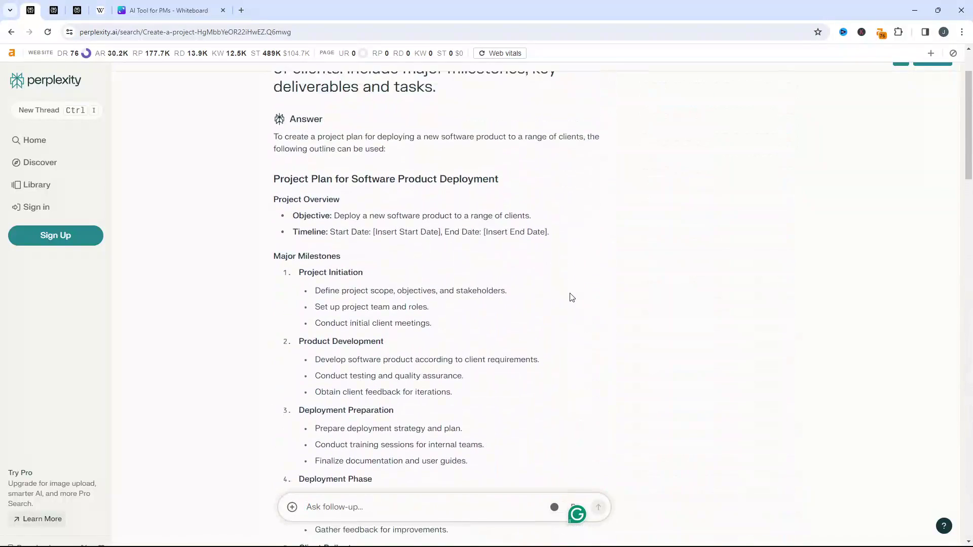
- On the other search page, dismiss the sign-in suggestion and send 'what is the agile project management methodology?'
left_click(53, 11)
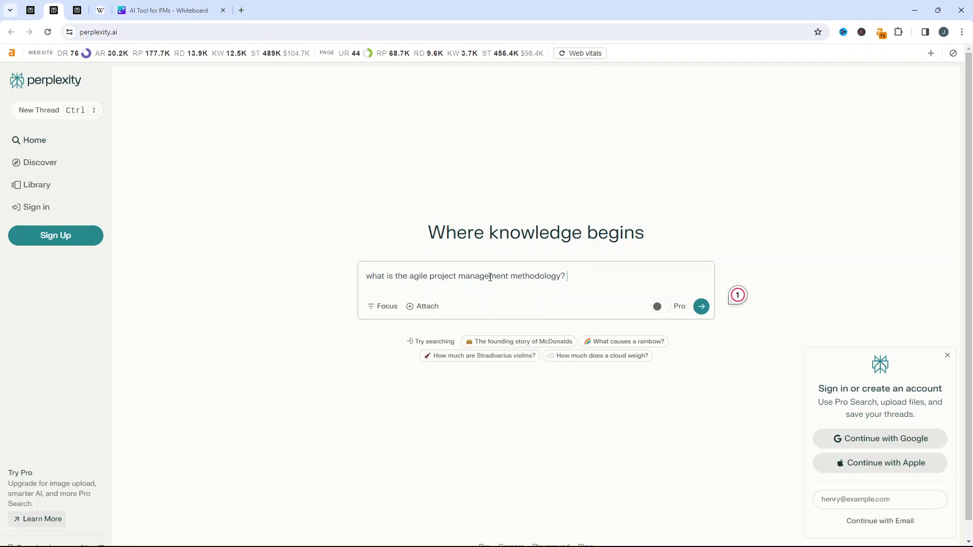
left_click_drag(415, 277, 455, 277)
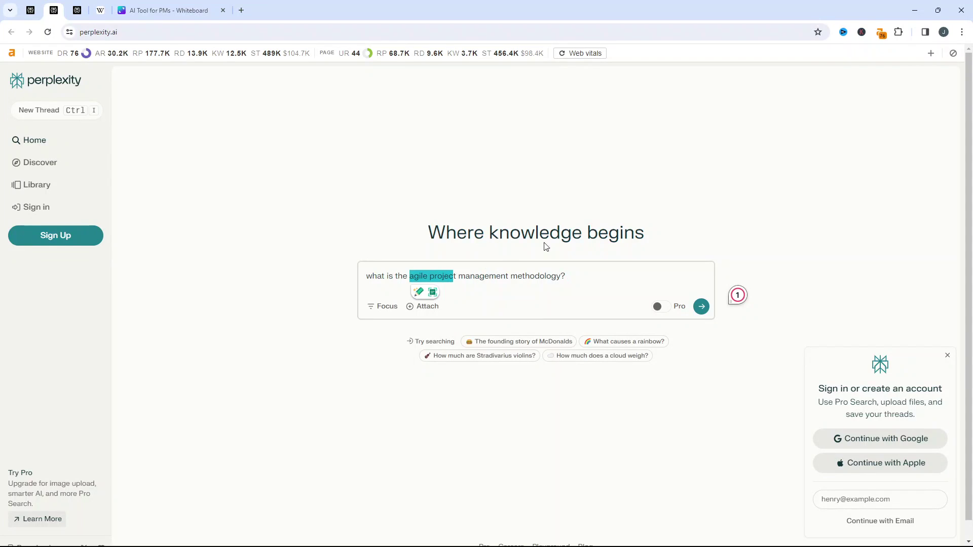
left_click(564, 223)
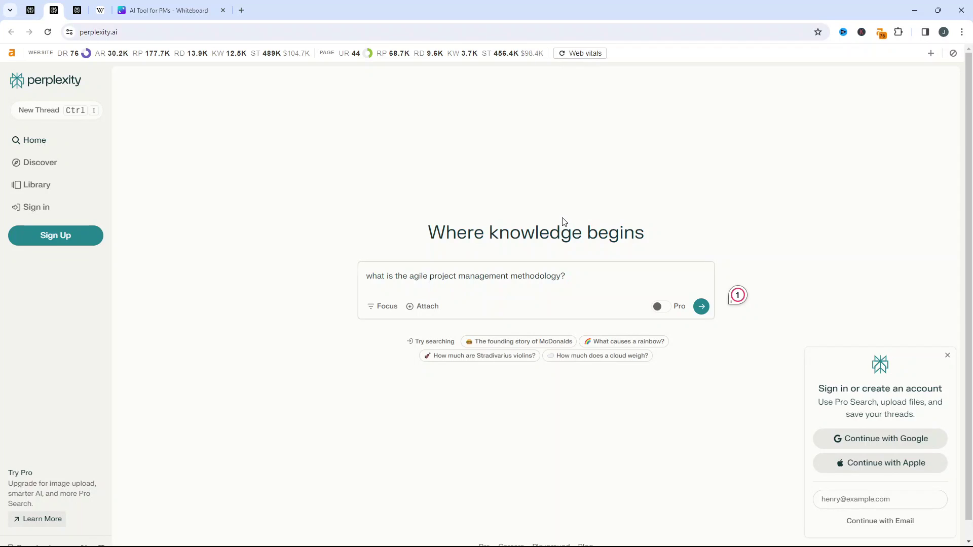
left_click(948, 355)
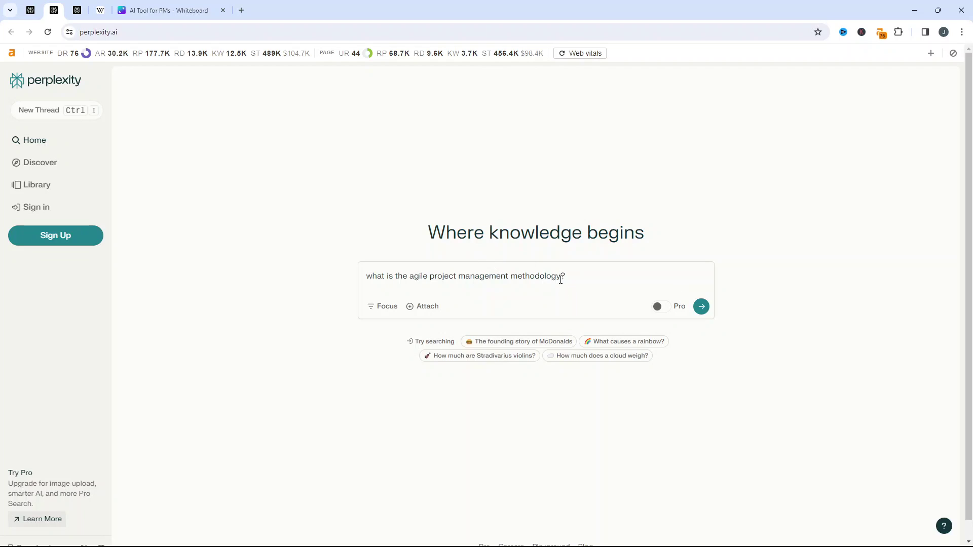
left_click(701, 306)
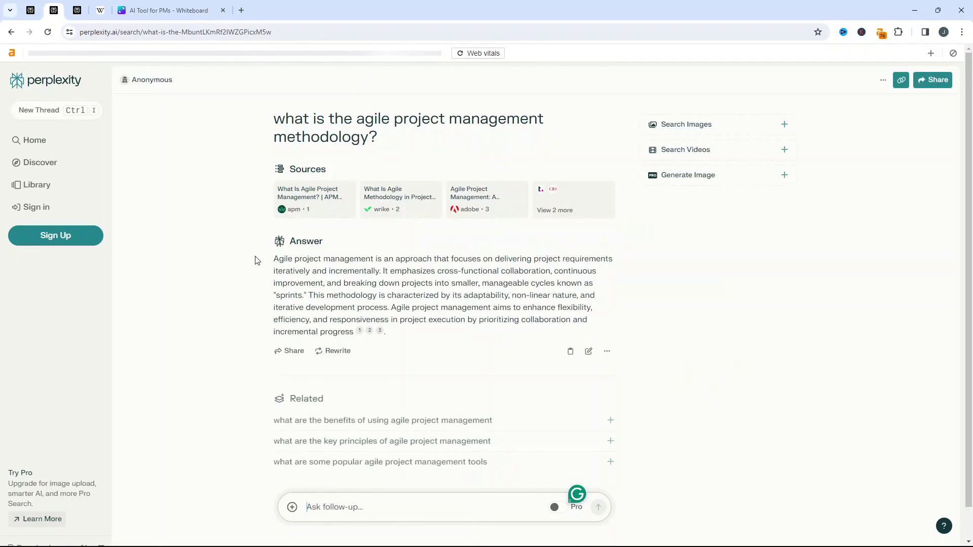
triple_click(350, 285)
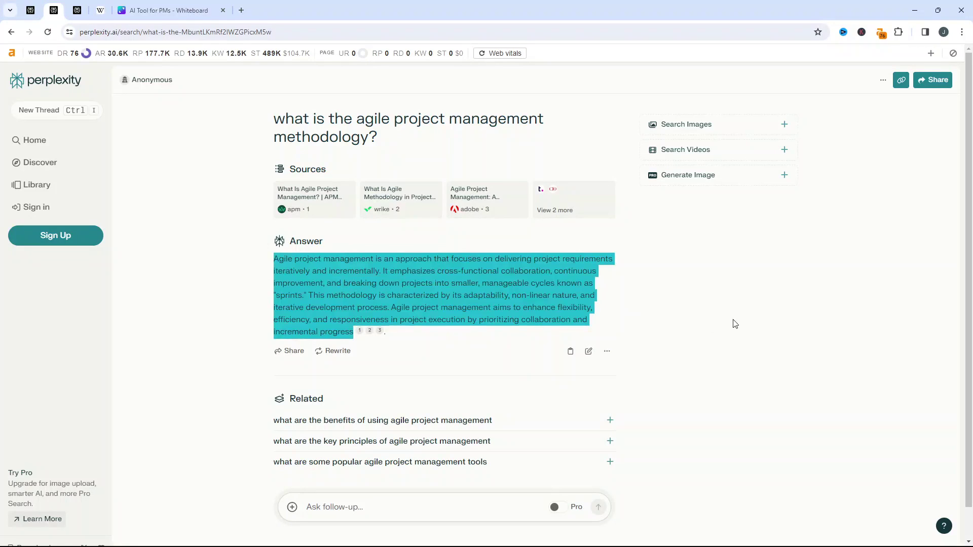
left_click(763, 323)
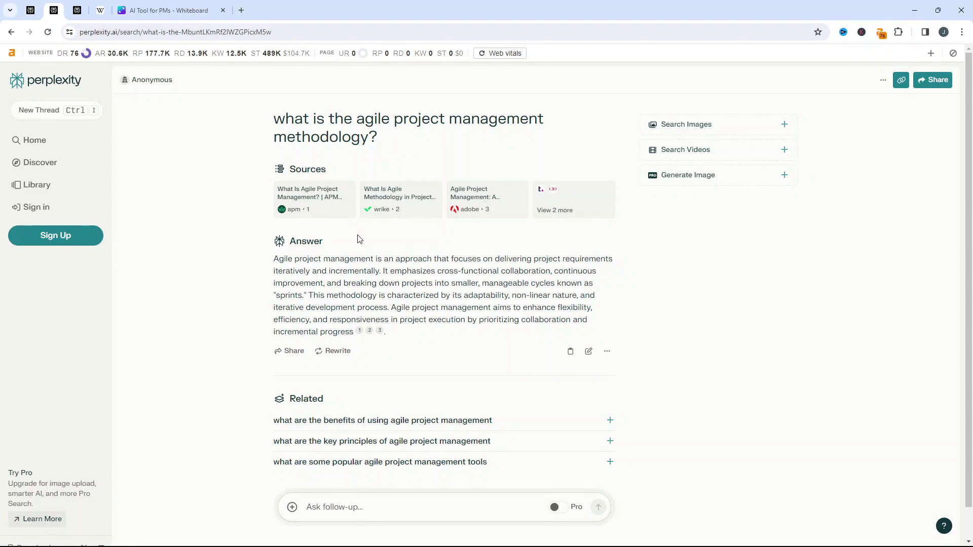
double_click(328, 271)
left_click(404, 274)
left_click_drag(430, 272, 312, 295)
left_click_drag(308, 295, 274, 263)
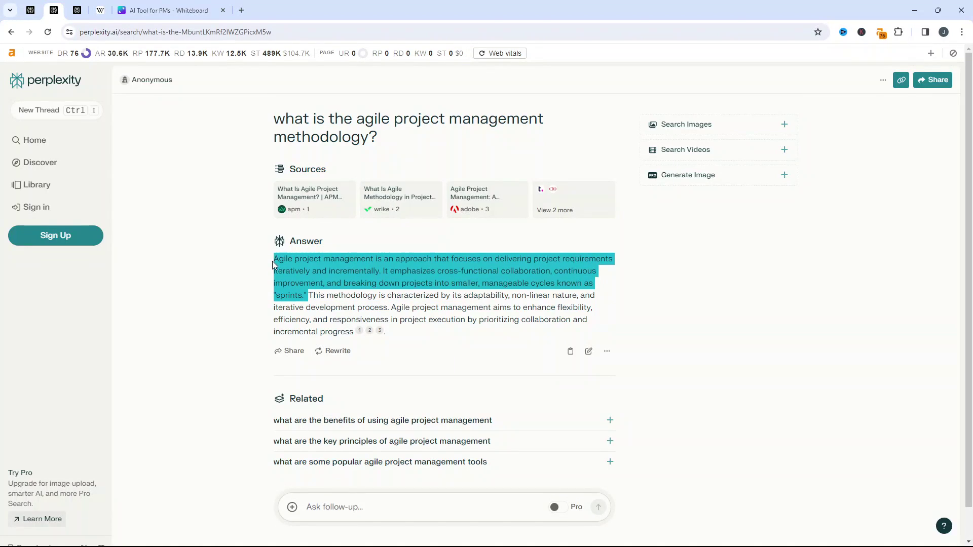
left_click(353, 275)
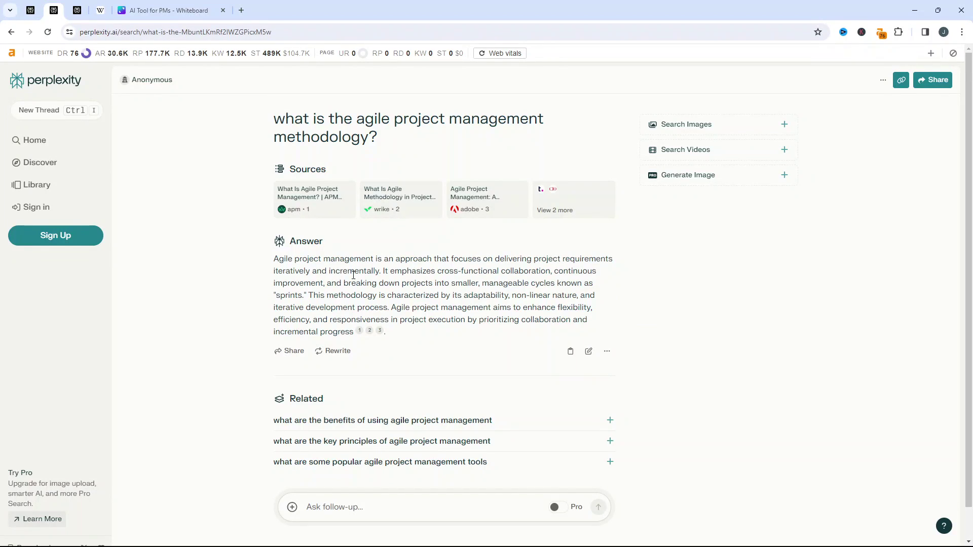
left_click_drag(313, 297, 588, 309)
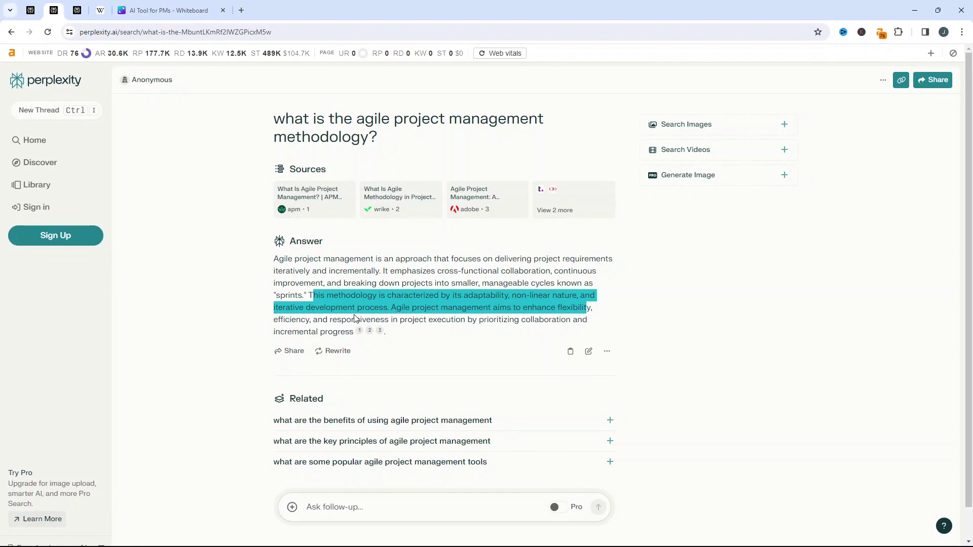
triple_click(356, 319)
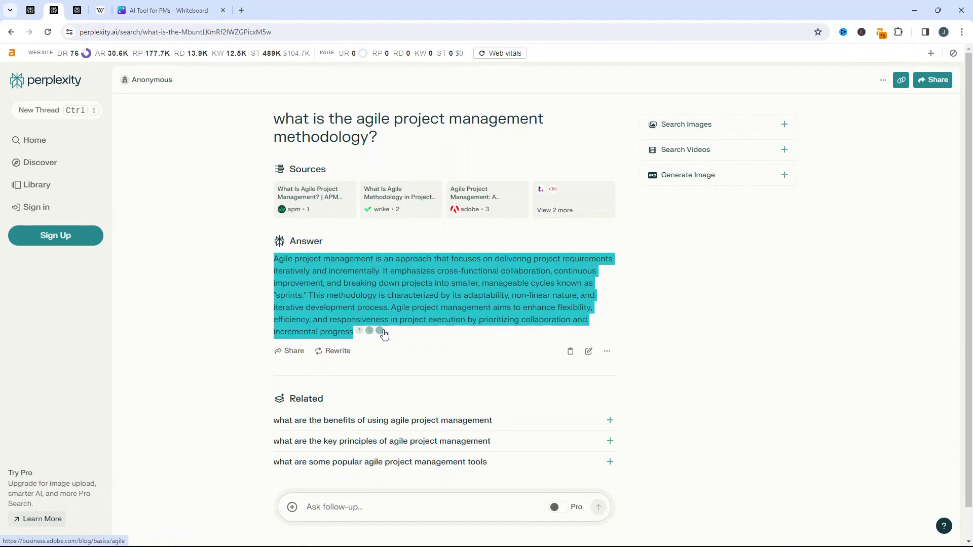
scroll(343, 429, "down", 1)
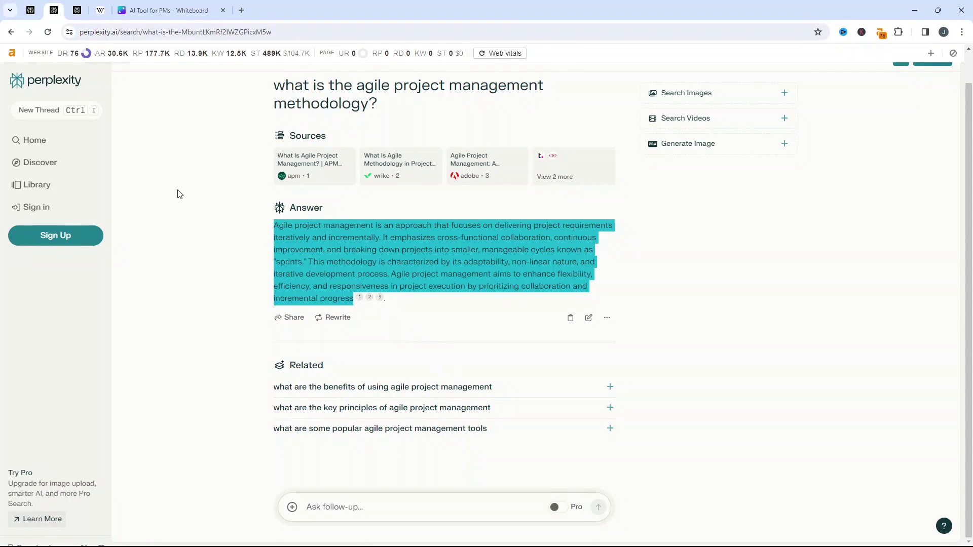
- On the meeting-minutes prompt page, paste content and dismiss the file-upload sign-in prompt
left_click(77, 10)
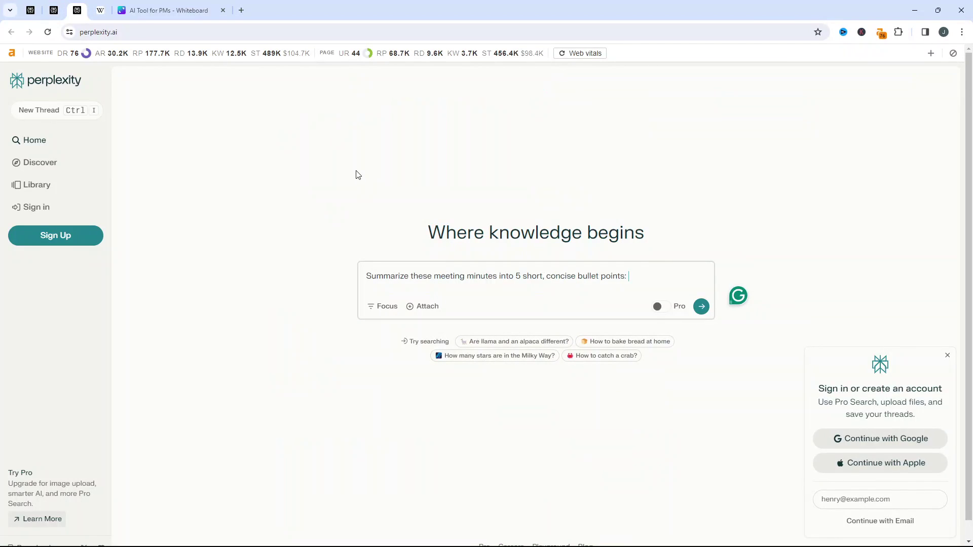
scroll(568, 260, "down", 1)
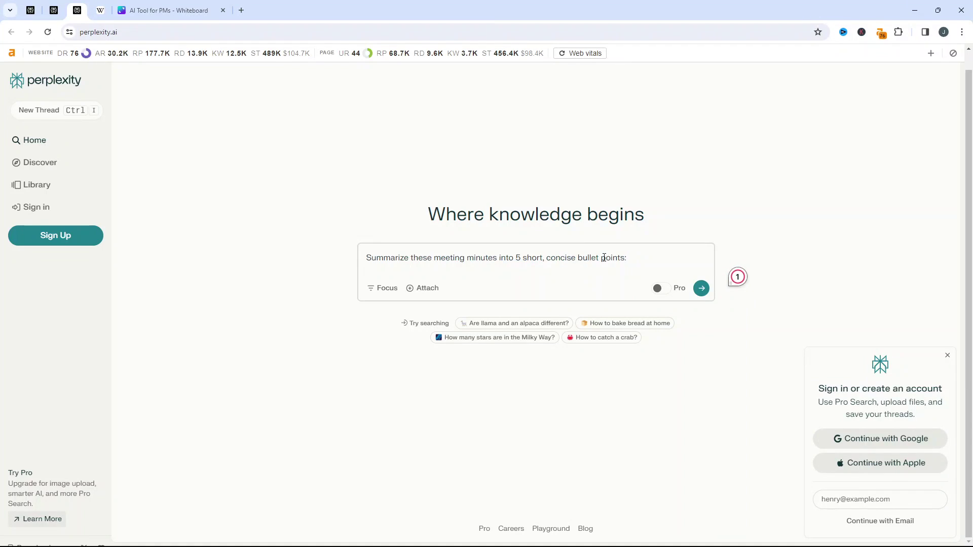
key("ctrl+v")
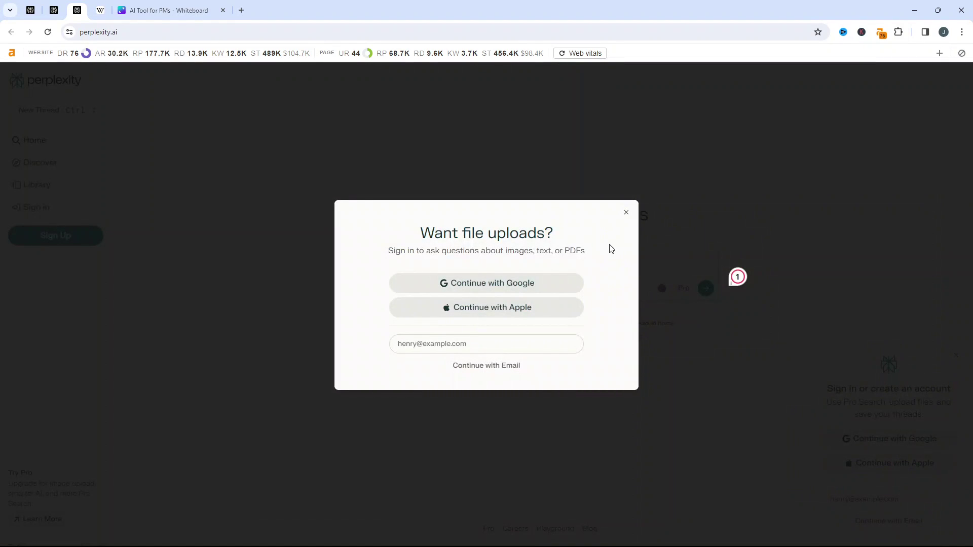
left_click(625, 214)
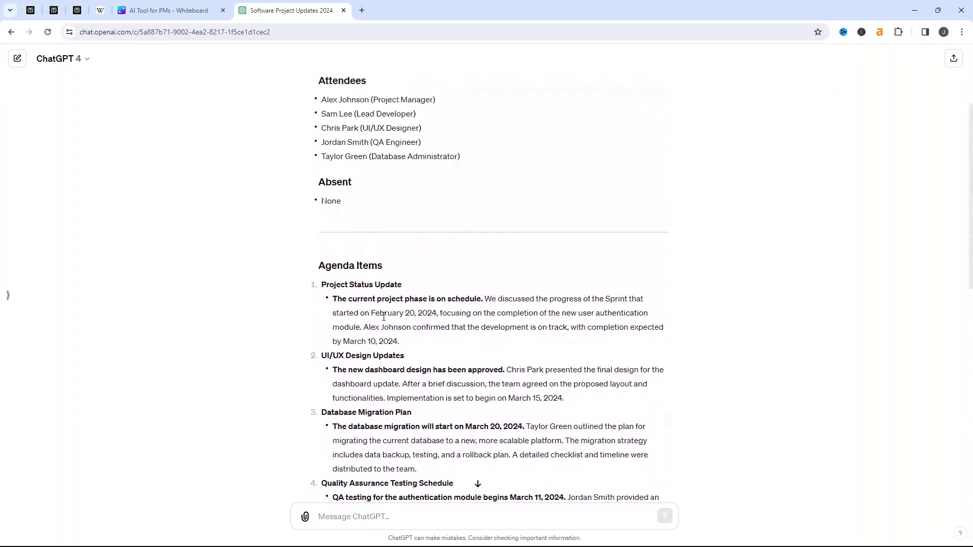
scroll(384, 317, "up", 1)
- Copy the minutes from 'Agenda Items' through 'No additional items were raised' and return to Perplexity
left_click_drag(325, 296, 486, 390)
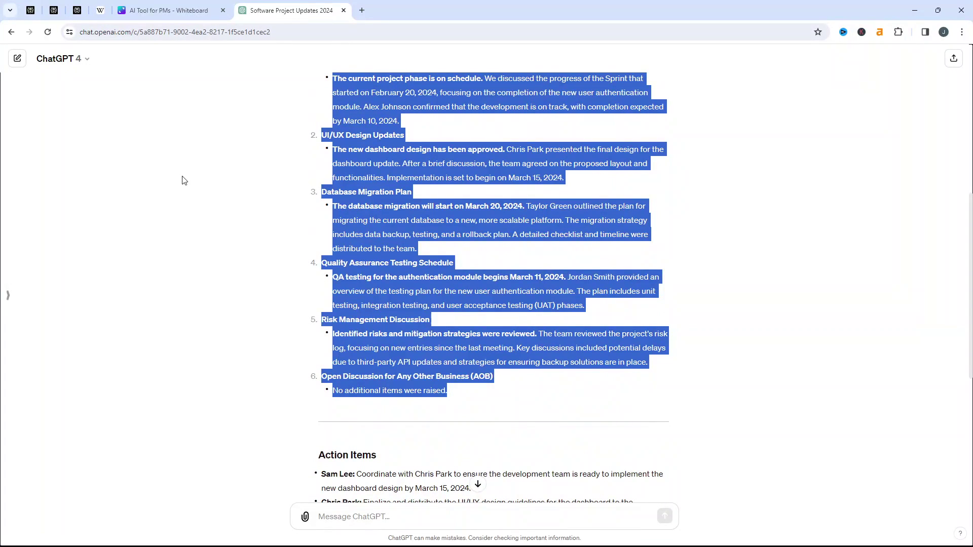
left_click(78, 10)
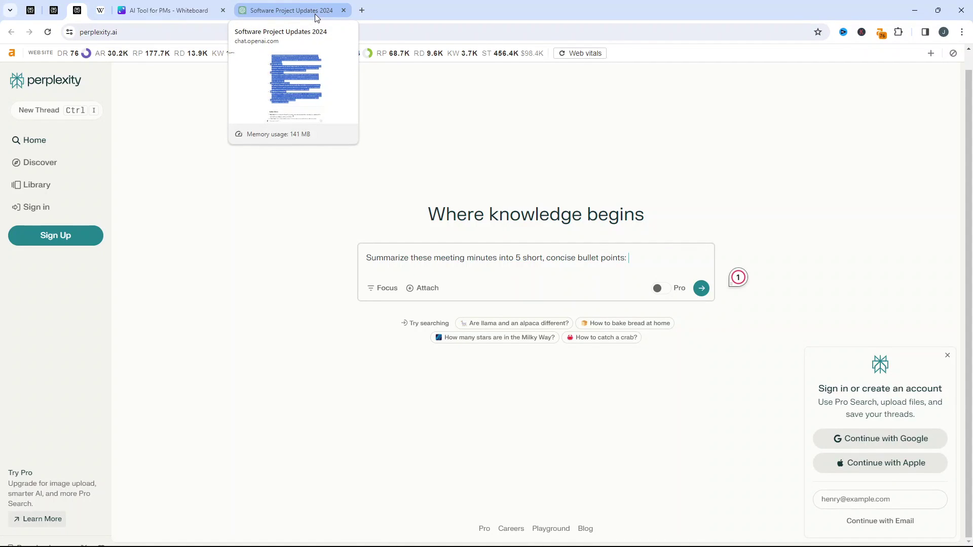
- Paste the meeting minutes after the summary prompt and submit it
key("ctrl+v")
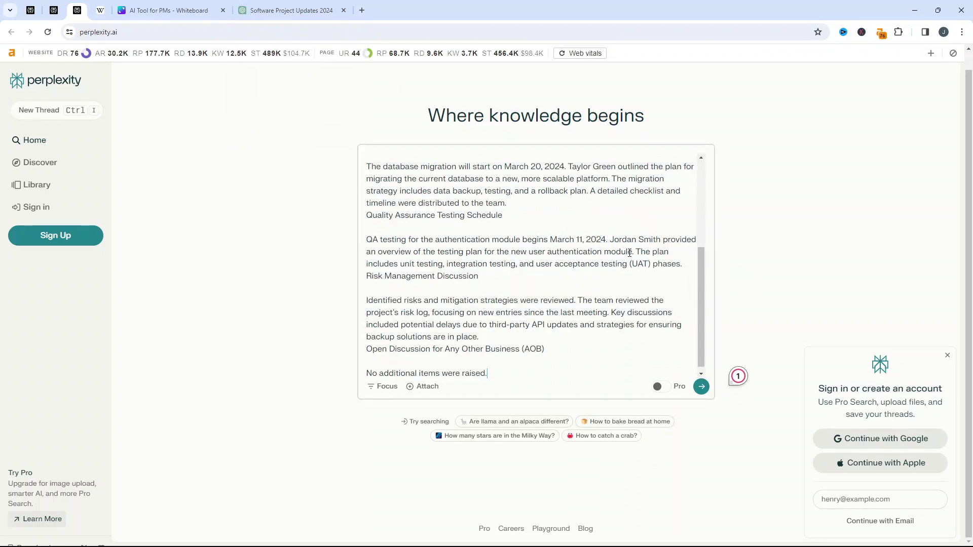
scroll(701, 315, "up", 4)
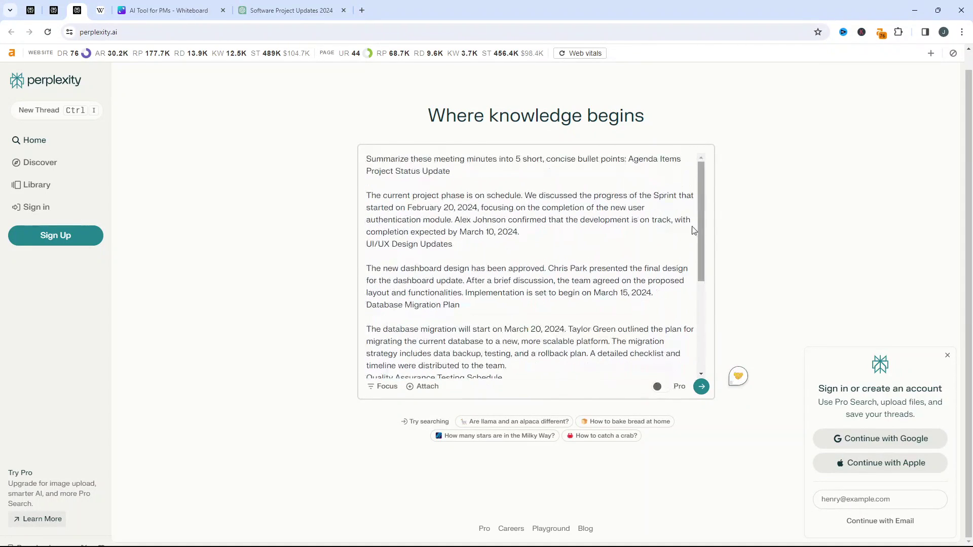
left_click(701, 386)
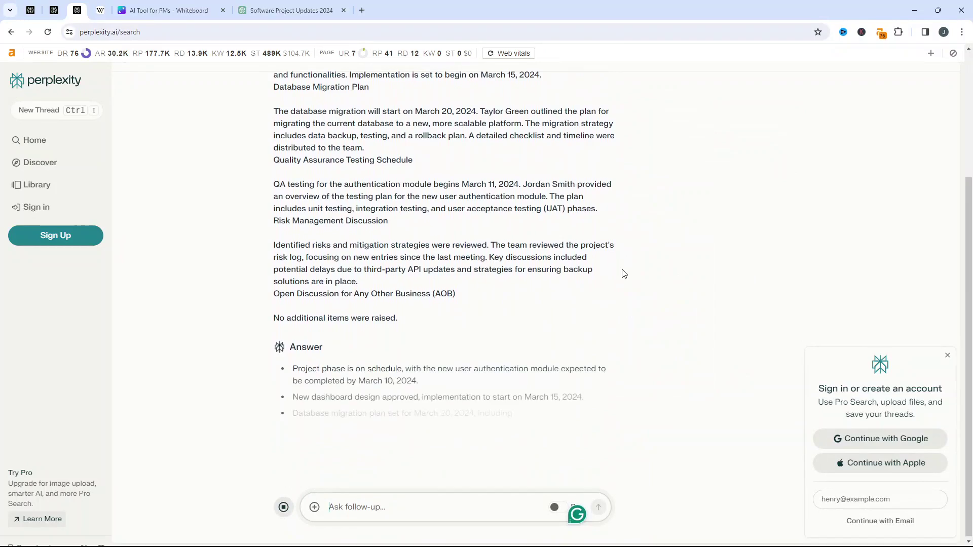
- Review the five summary bullets and dismiss the sign-in suggestion
left_click_drag(363, 411, 293, 298)
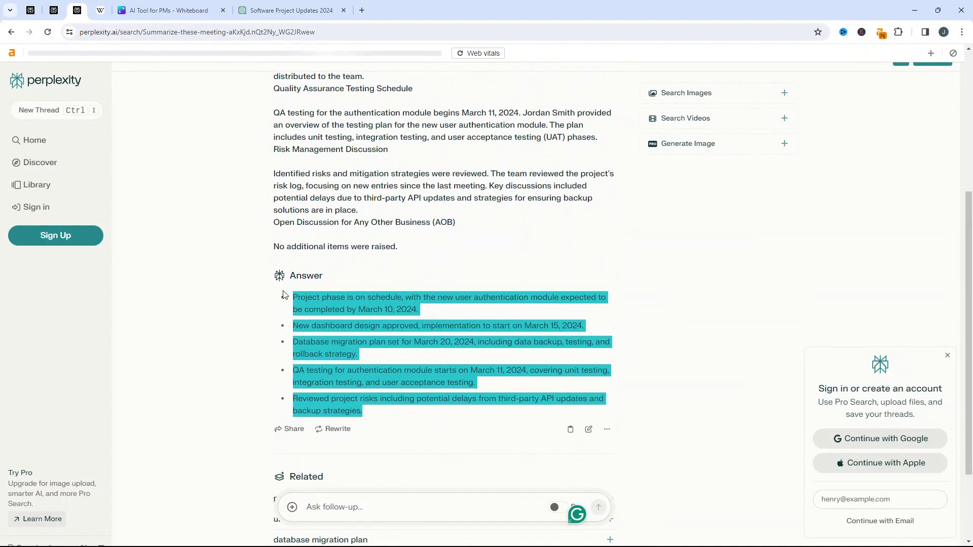
scroll(276, 150, "up", 5)
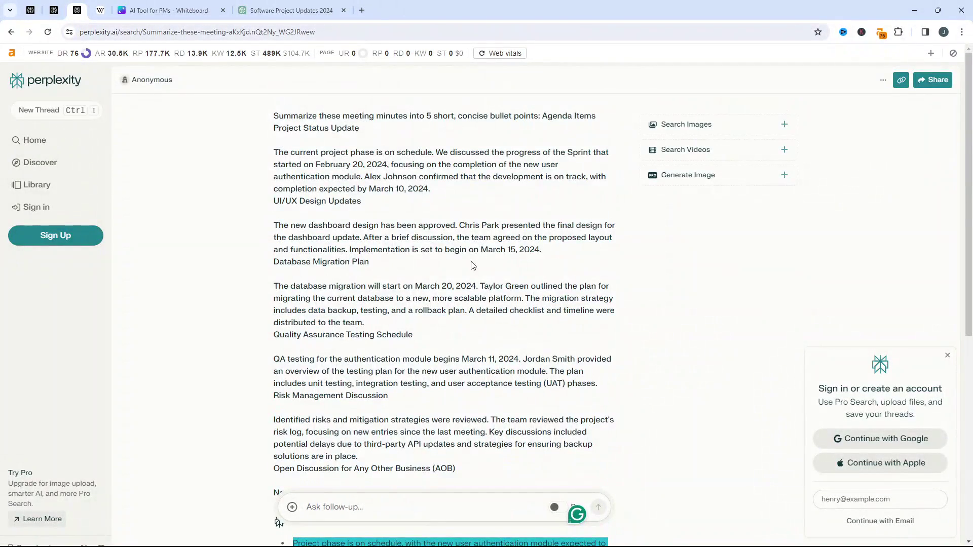
scroll(474, 265, "down", 5)
left_click(368, 300)
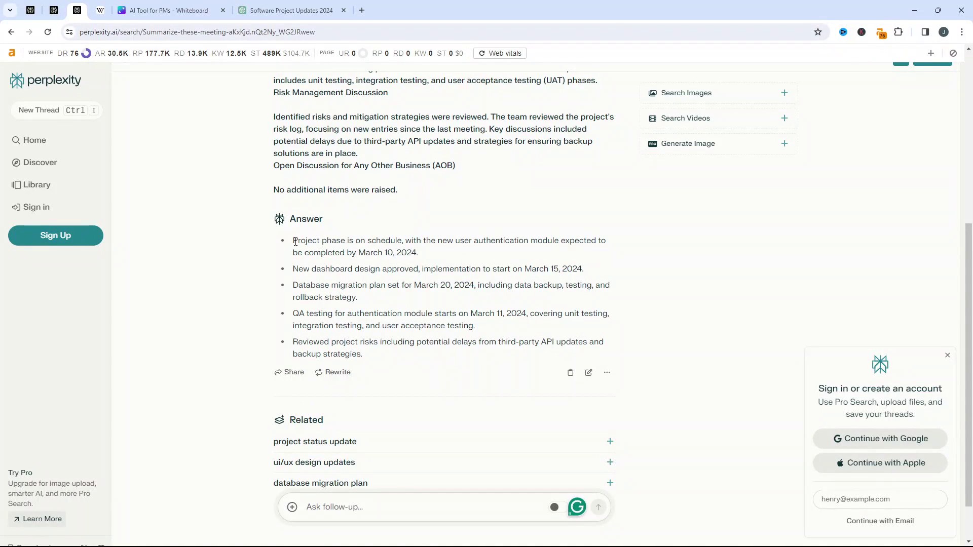
left_click_drag(295, 242, 370, 285)
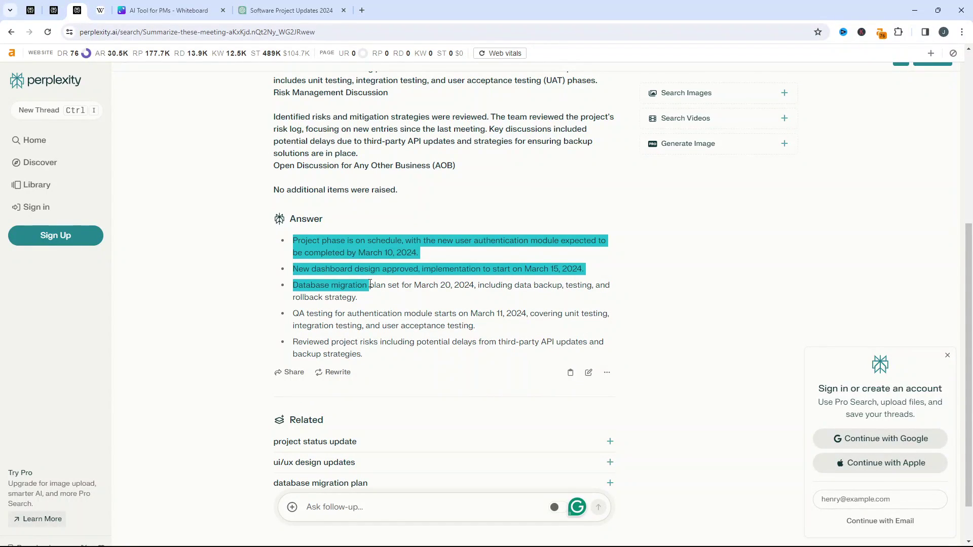
left_click(947, 355)
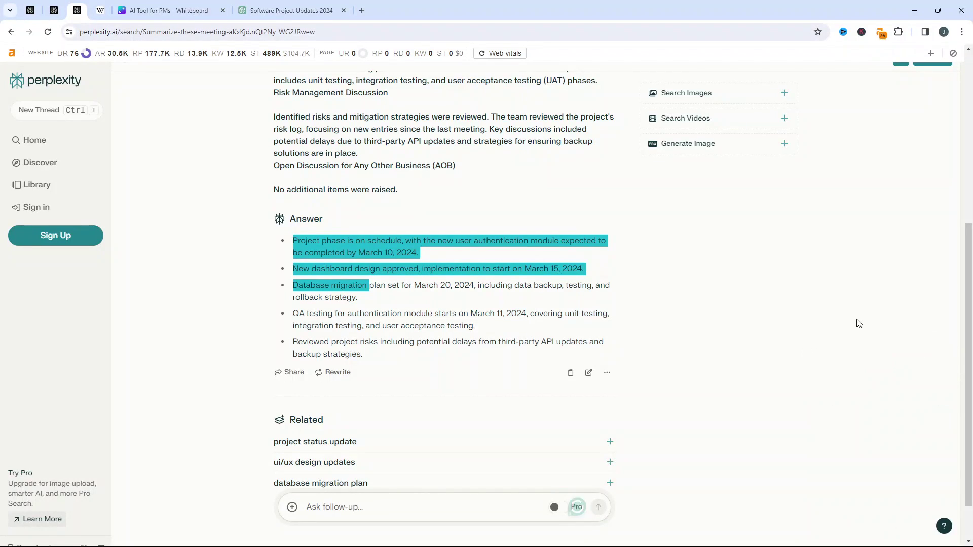